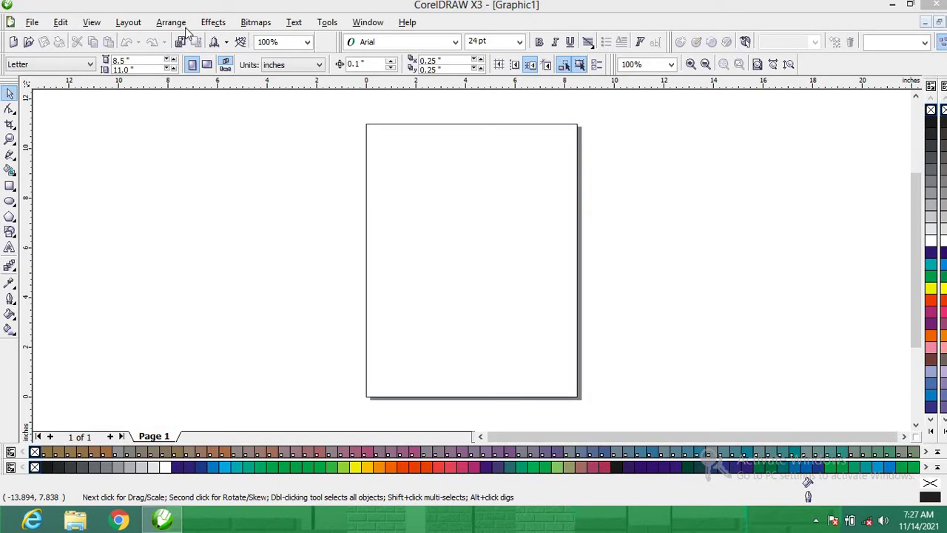
Examine the file and editing commands, including sending, web publishing, select all, and find and replace
{"action": "left_click", "coordinate": [32, 23]}
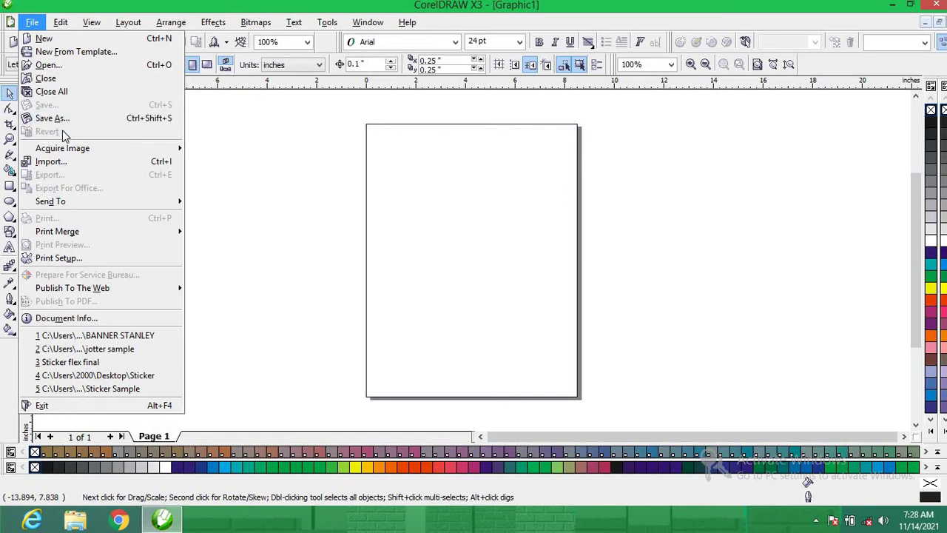
{"action": "mouse_move", "coordinate": [57, 154]}
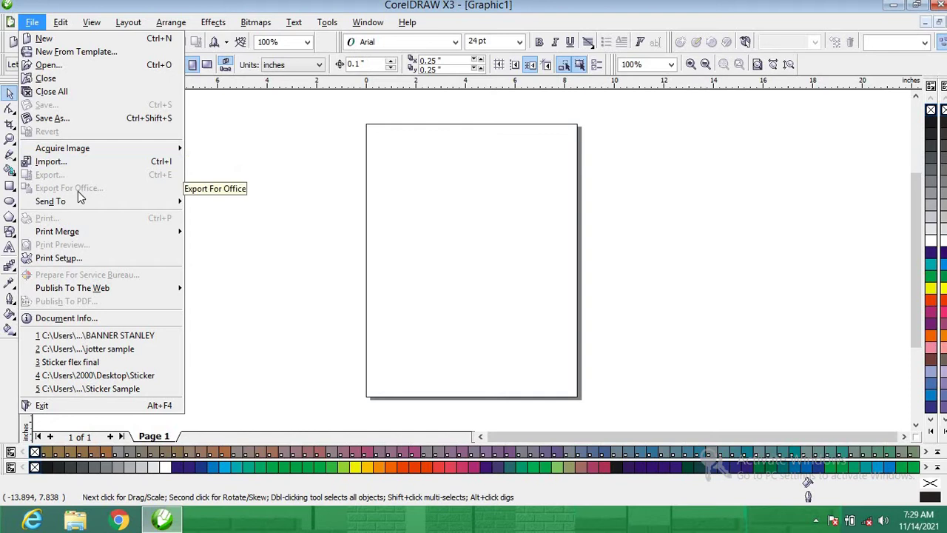
{"action": "mouse_move", "coordinate": [74, 206]}
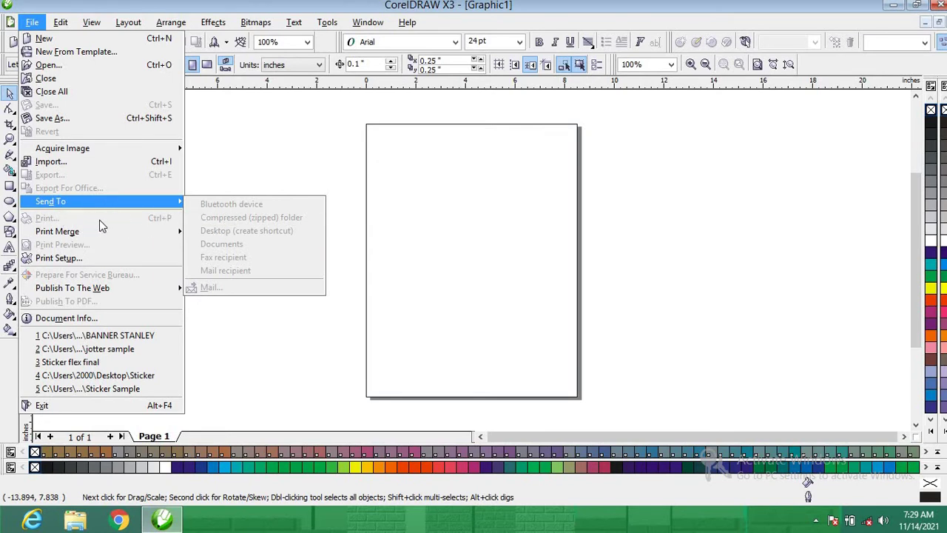
{"action": "mouse_move", "coordinate": [67, 233]}
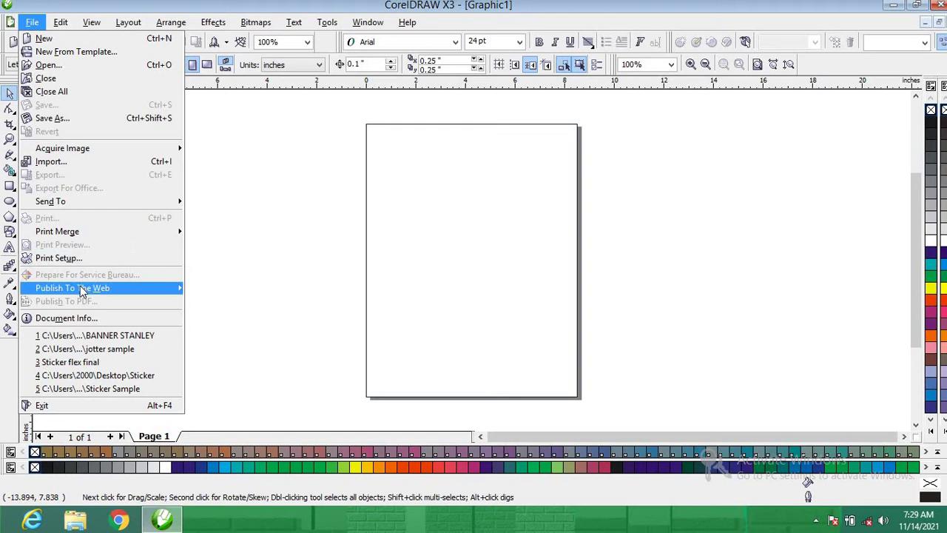
{"action": "mouse_move", "coordinate": [84, 292]}
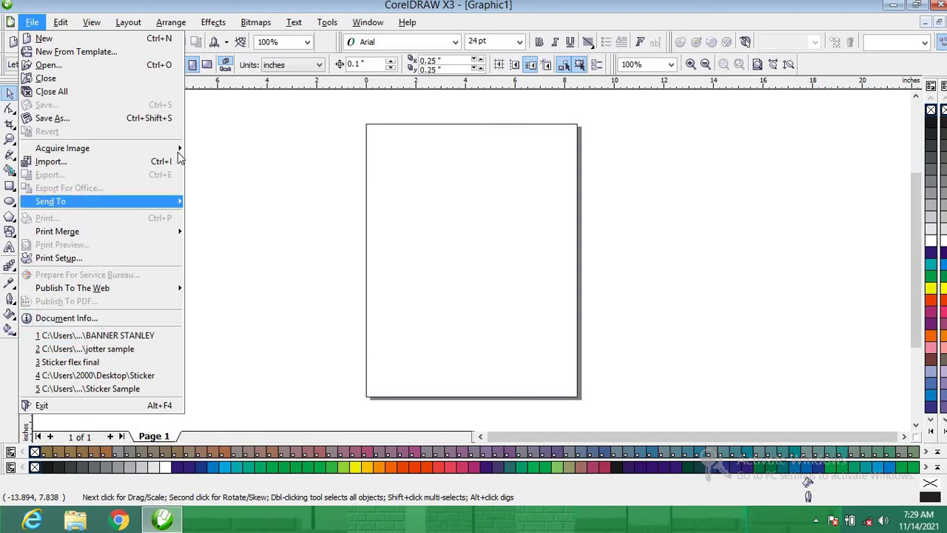
{"action": "mouse_move", "coordinate": [65, 24]}
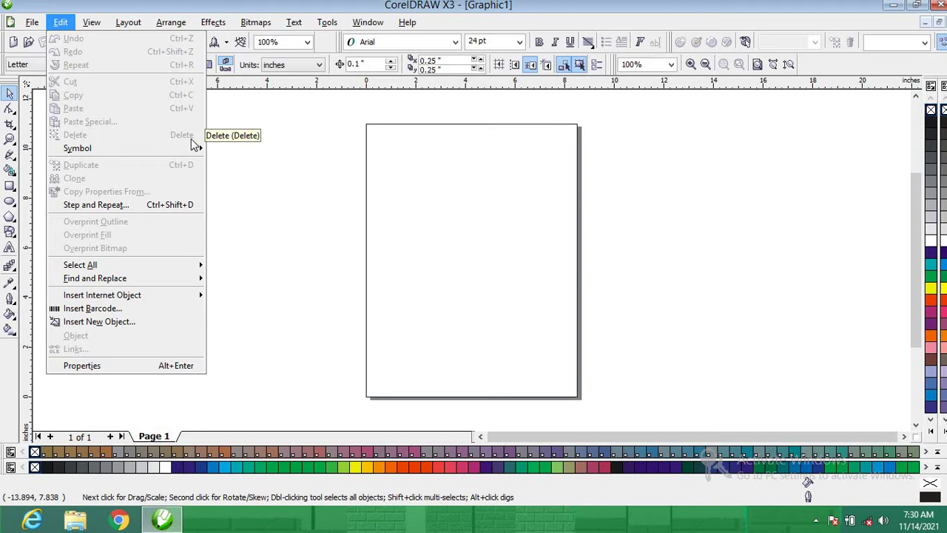
{"action": "mouse_move", "coordinate": [85, 152]}
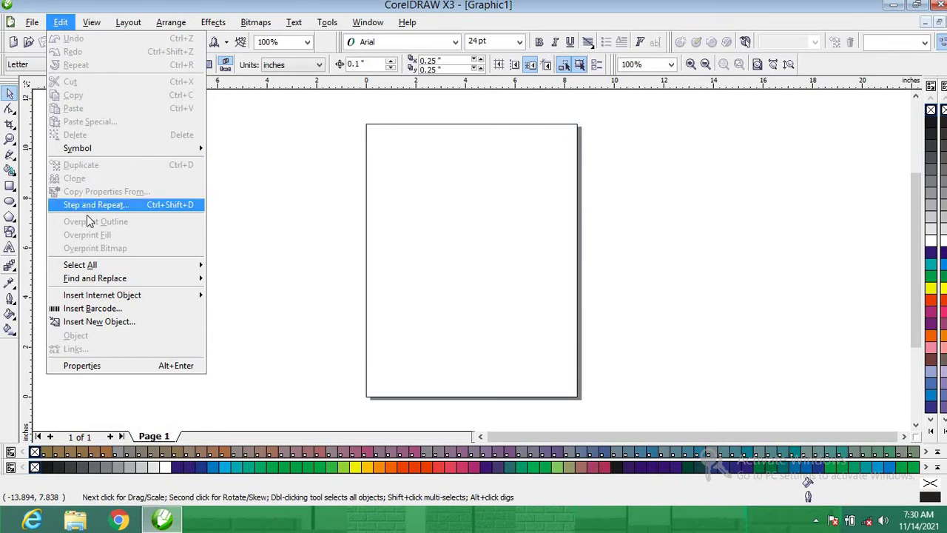
{"action": "mouse_move", "coordinate": [88, 268]}
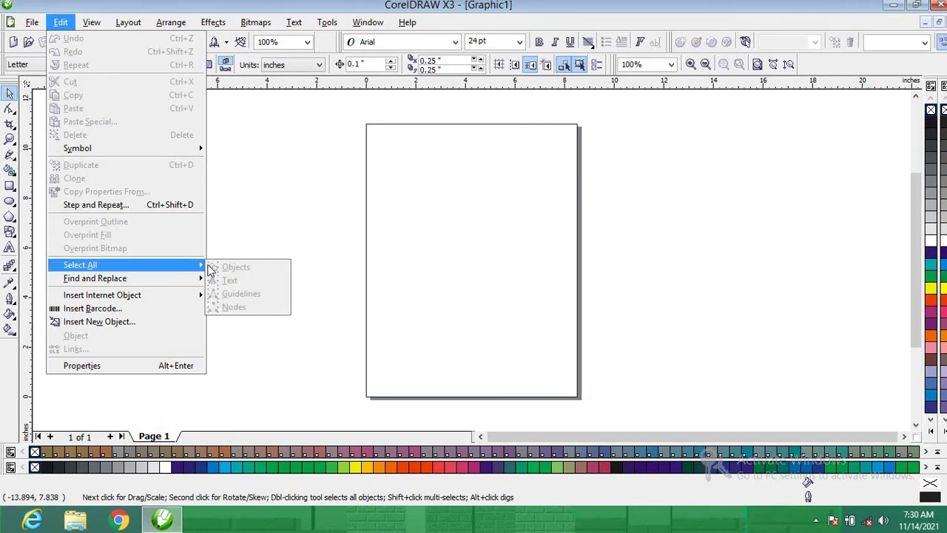
{"action": "mouse_move", "coordinate": [113, 278]}
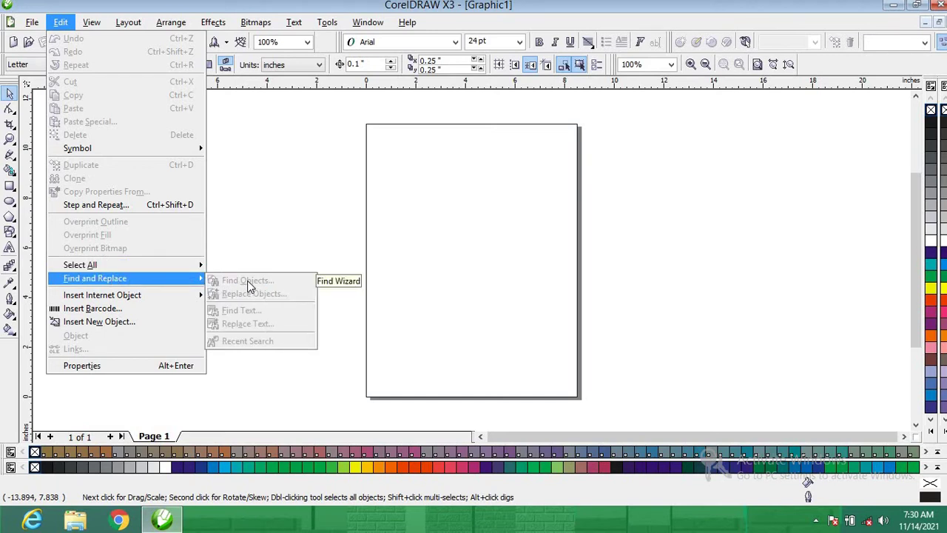
Try to insert a barcode into the blank document
{"action": "left_click", "coordinate": [79, 310]}
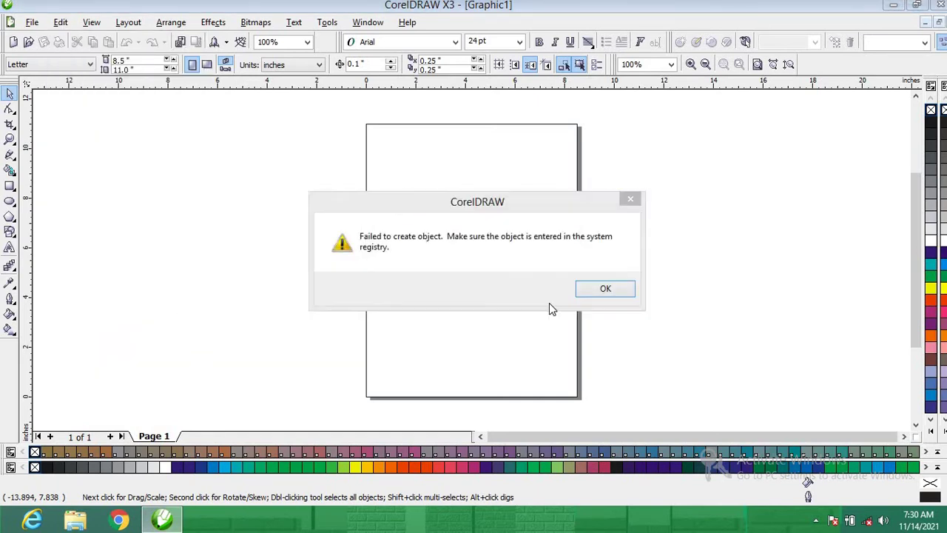
{"action": "left_click", "coordinate": [605, 289]}
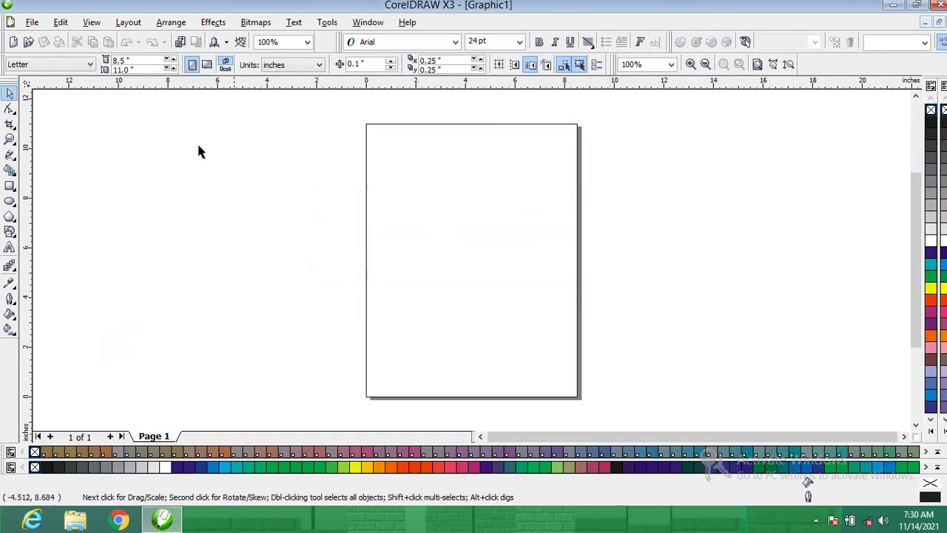
Examine the symbol commands and the view options for rulers, grid, guidelines and snapping
{"action": "left_click", "coordinate": [61, 22]}
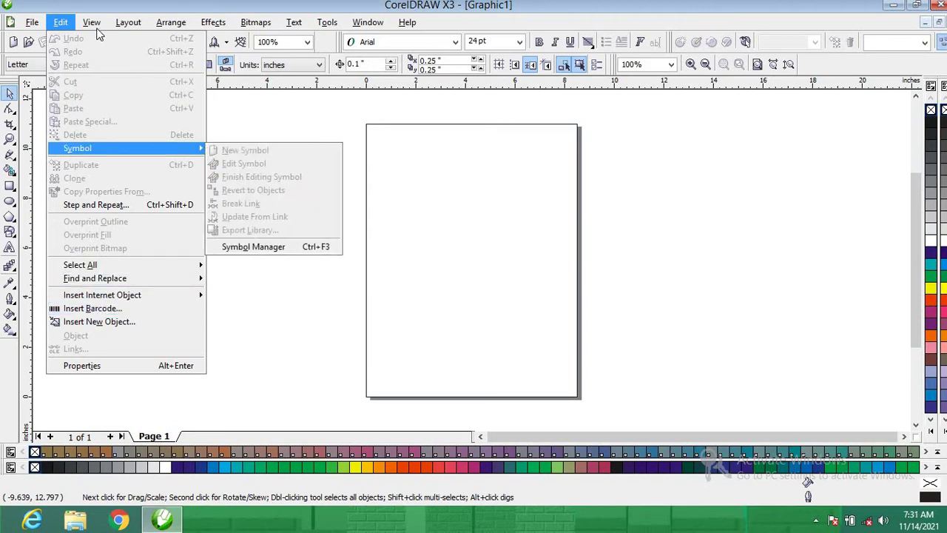
{"action": "mouse_move", "coordinate": [96, 23]}
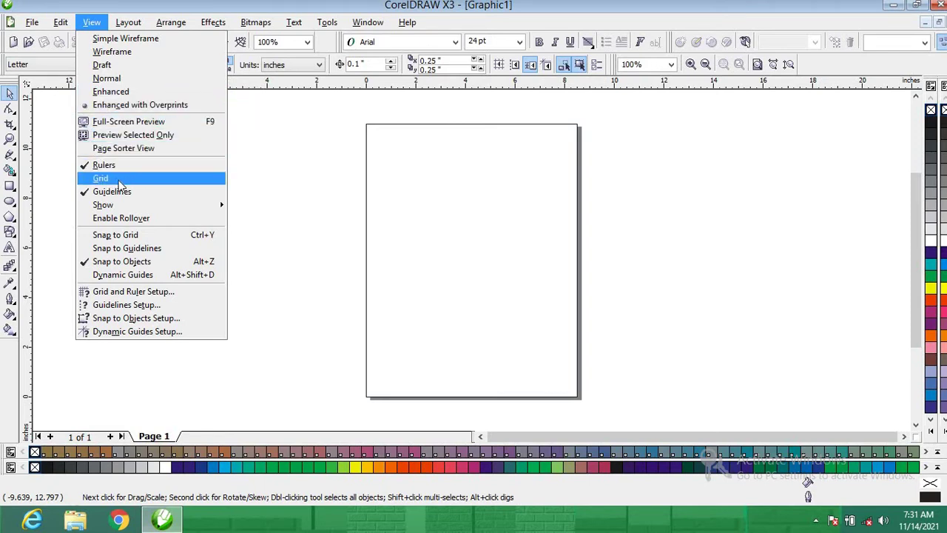
{"action": "left_click", "coordinate": [467, 96]}
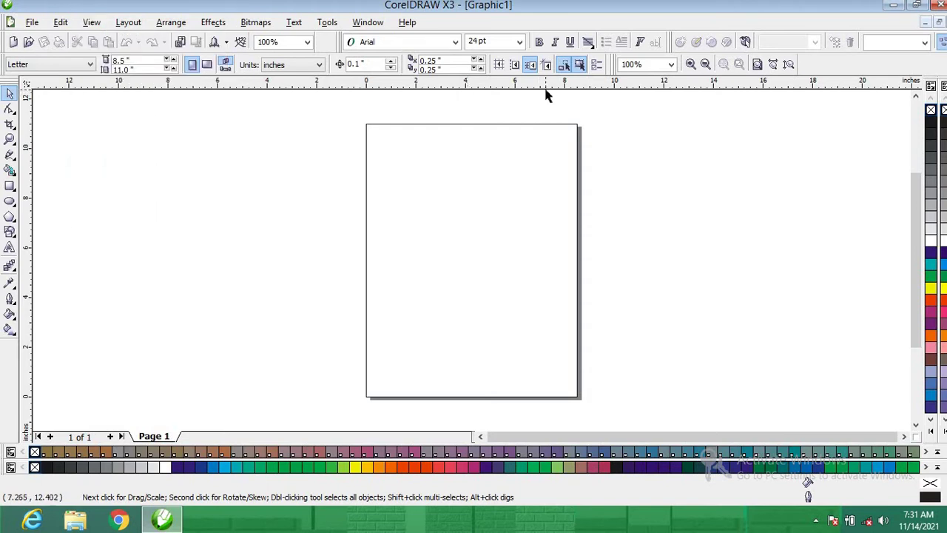
{"action": "left_click_drag", "start_coordinate": [535, 87], "coordinate": [516, 159]}
{"action": "left_click_drag", "start_coordinate": [527, 115], "coordinate": [534, 87]}
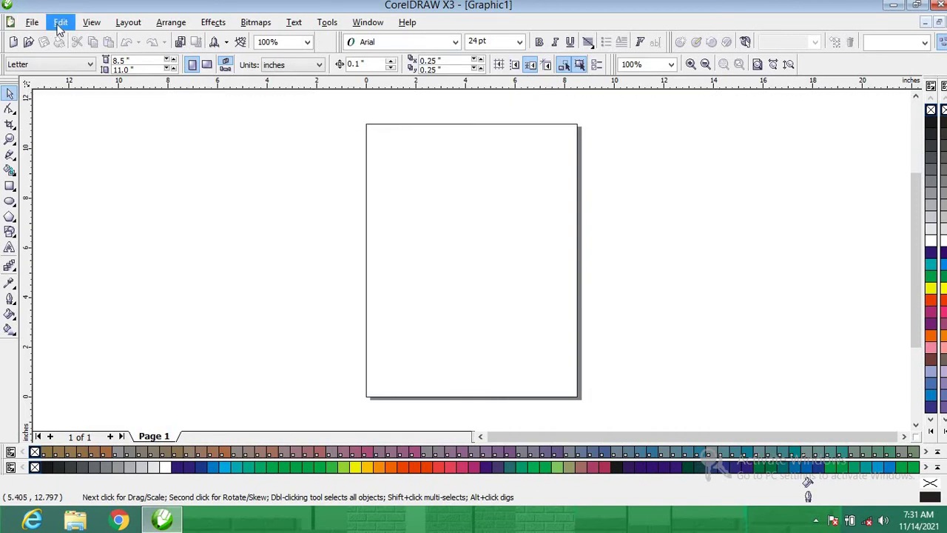
{"action": "left_click", "coordinate": [89, 22]}
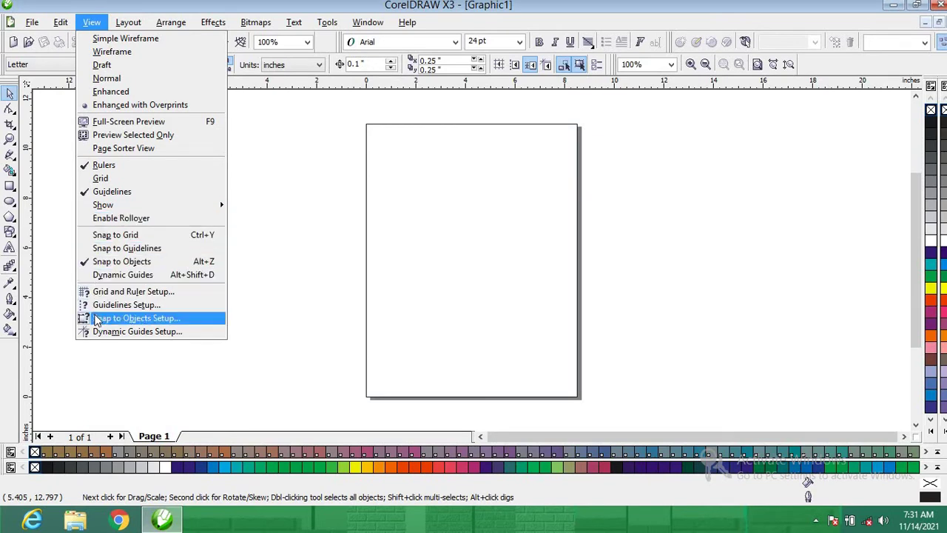
{"action": "left_click", "coordinate": [276, 162]}
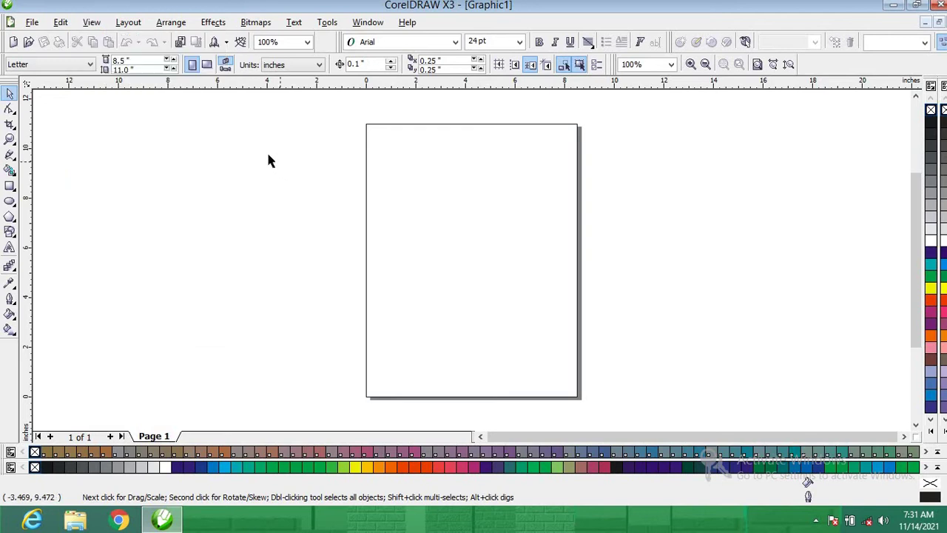
Examine the page layout commands and the transformation, align and distribute, order and shaping commands
{"action": "left_click", "coordinate": [130, 24]}
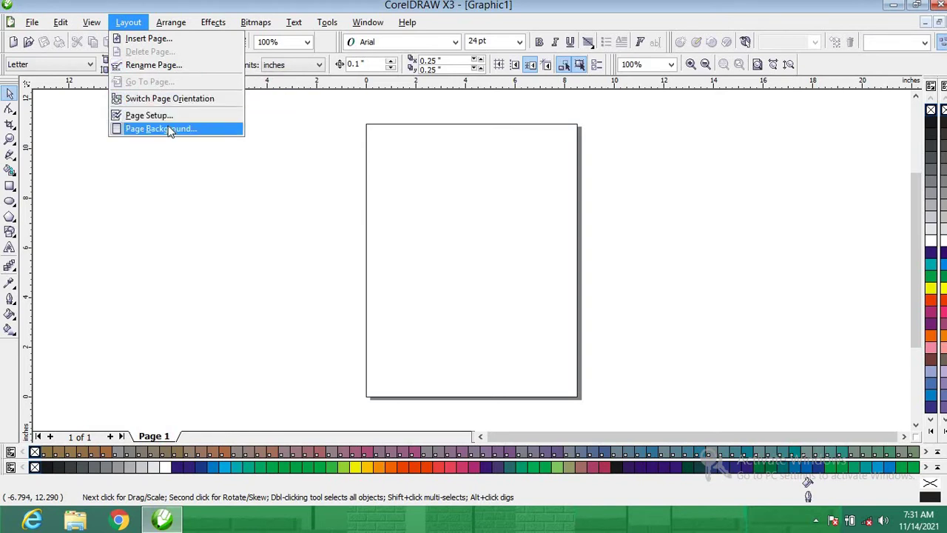
{"action": "mouse_move", "coordinate": [173, 29]}
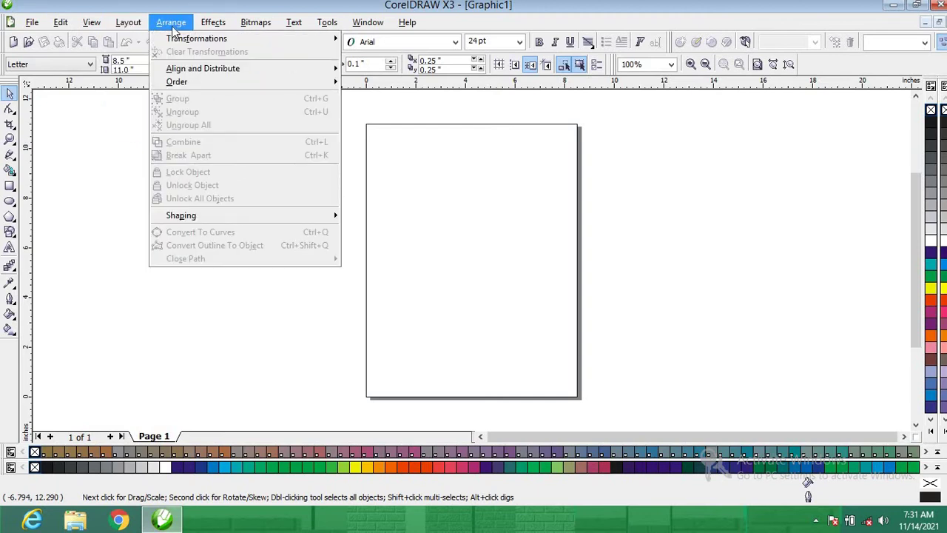
{"action": "mouse_move", "coordinate": [136, 28]}
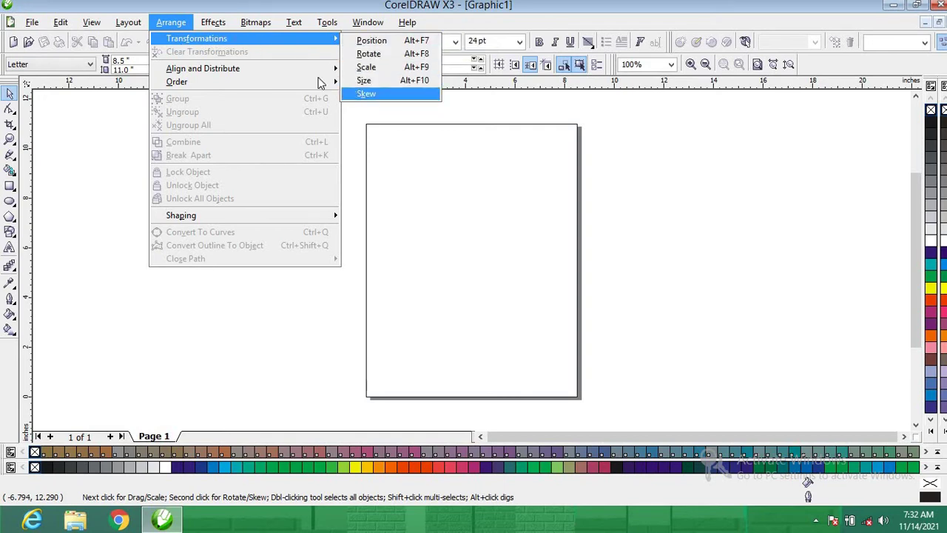
{"action": "mouse_move", "coordinate": [252, 67]}
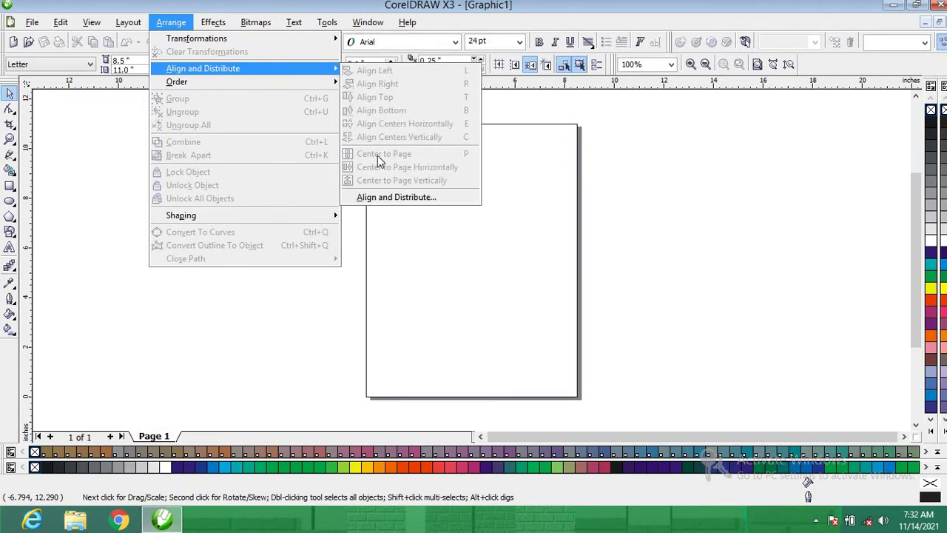
{"action": "mouse_move", "coordinate": [211, 87]}
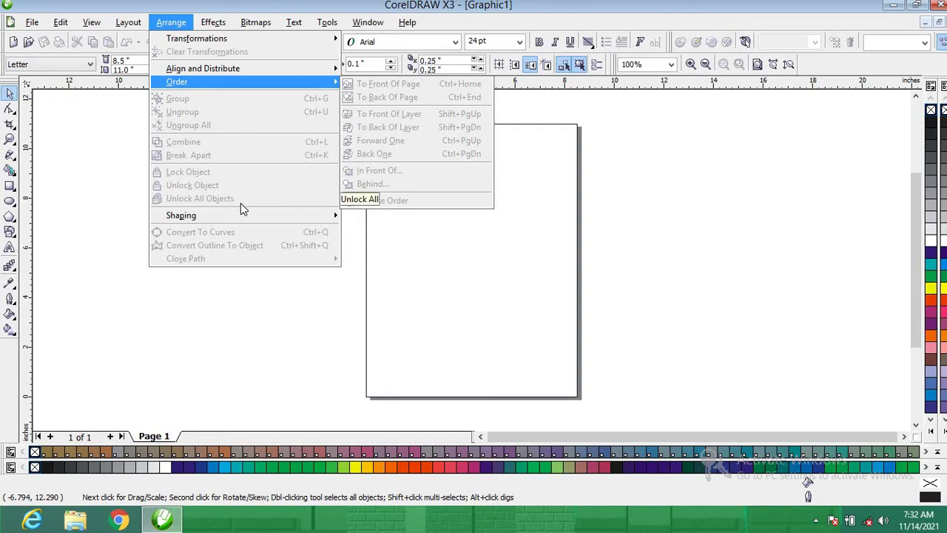
{"action": "mouse_move", "coordinate": [210, 220]}
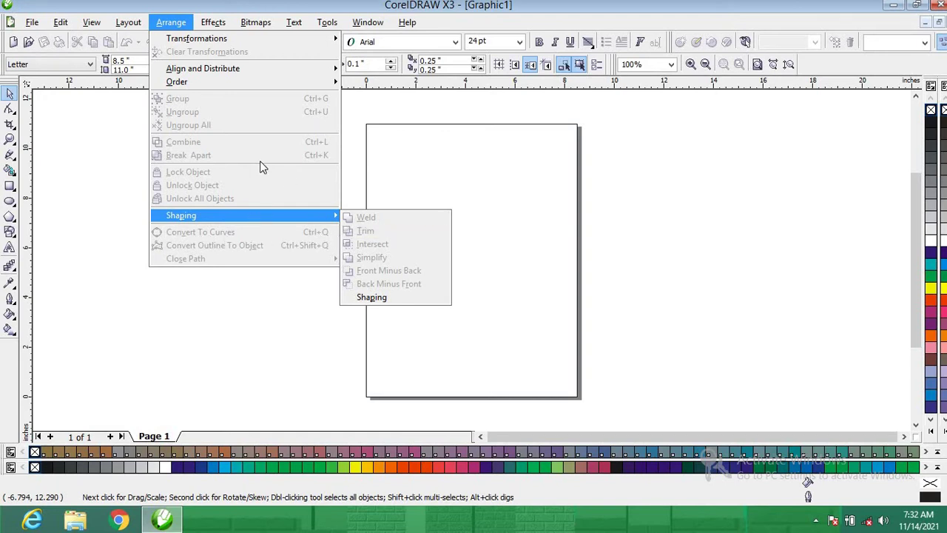
{"action": "left_click", "coordinate": [123, 190]}
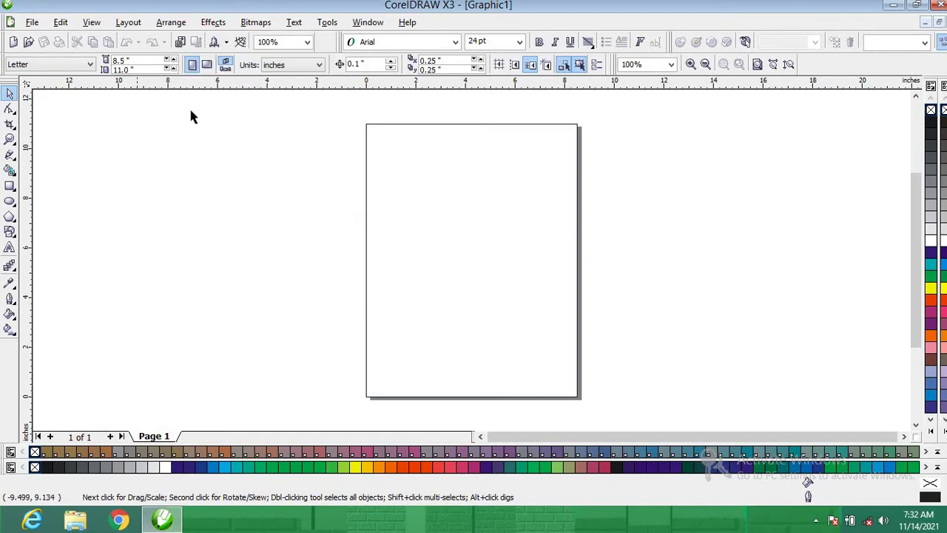
Examine the effects commands, including the colour adjustments, blend, contour, envelope, extrude and PowerClip options
{"action": "left_click", "coordinate": [214, 22]}
{"action": "mouse_move", "coordinate": [223, 43]}
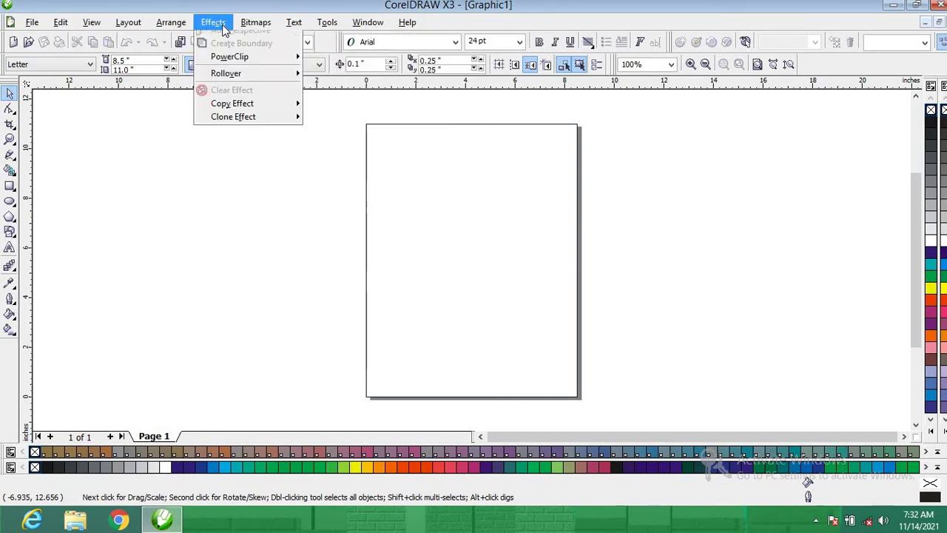
{"action": "mouse_move", "coordinate": [255, 22]}
{"action": "mouse_move", "coordinate": [213, 22]}
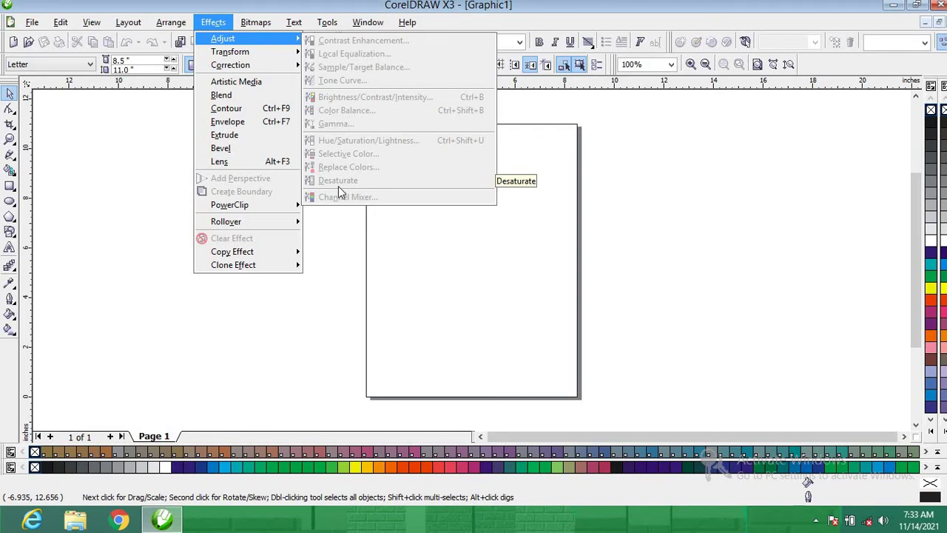
{"action": "mouse_move", "coordinate": [268, 52]}
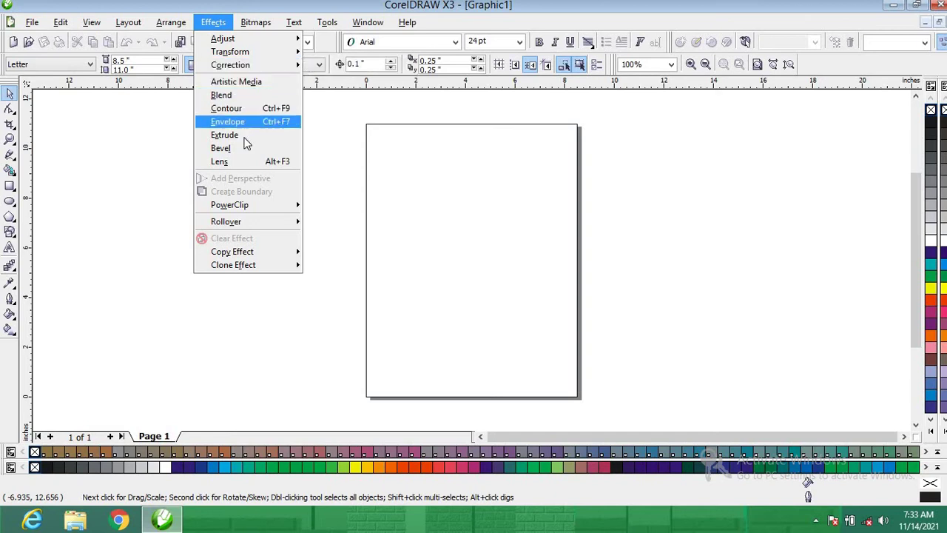
{"action": "mouse_move", "coordinate": [253, 205]}
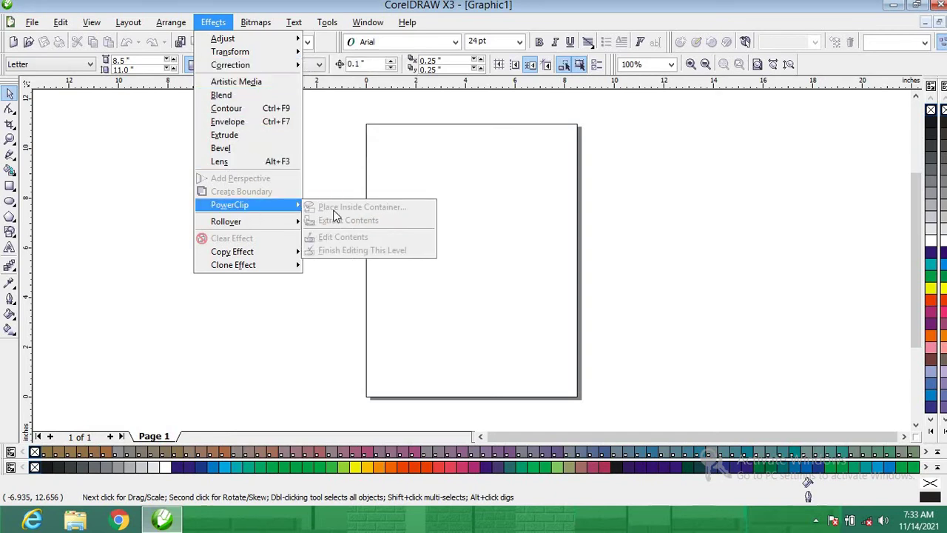
{"action": "left_click", "coordinate": [448, 185]}
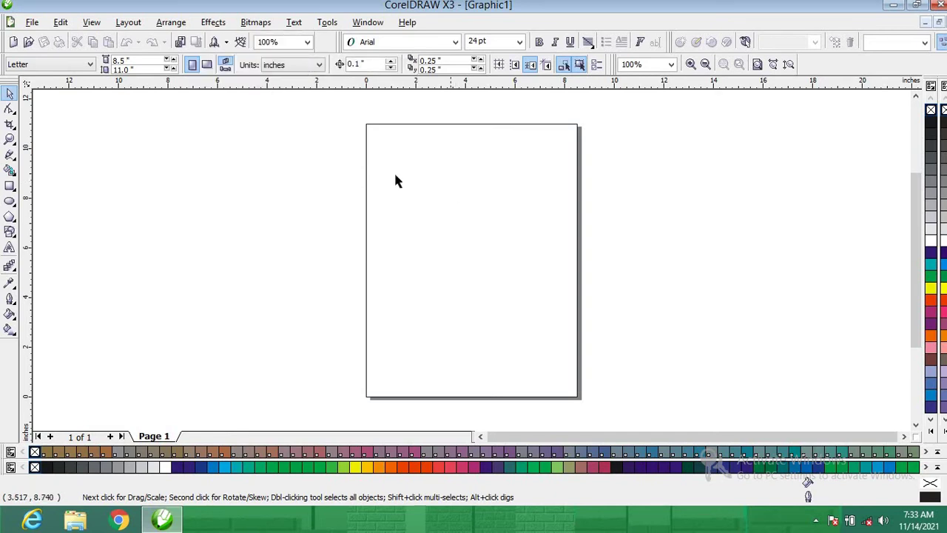
Create a page-frame rectangle of 8.5 × 11 inches and move its centre to about x 4.391, y 5.444 inches
{"action": "double_click", "coordinate": [9, 186]}
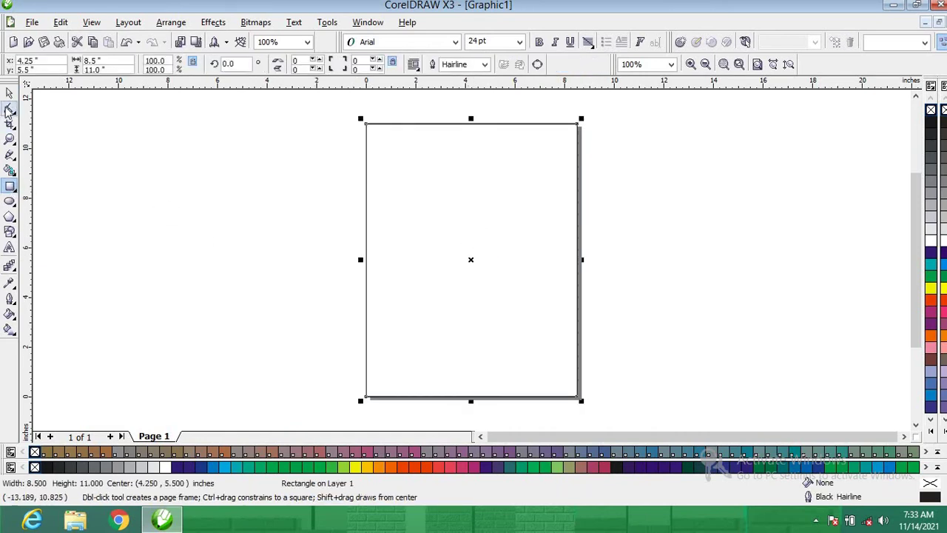
{"action": "left_click", "coordinate": [10, 93]}
{"action": "left_click", "coordinate": [467, 260]}
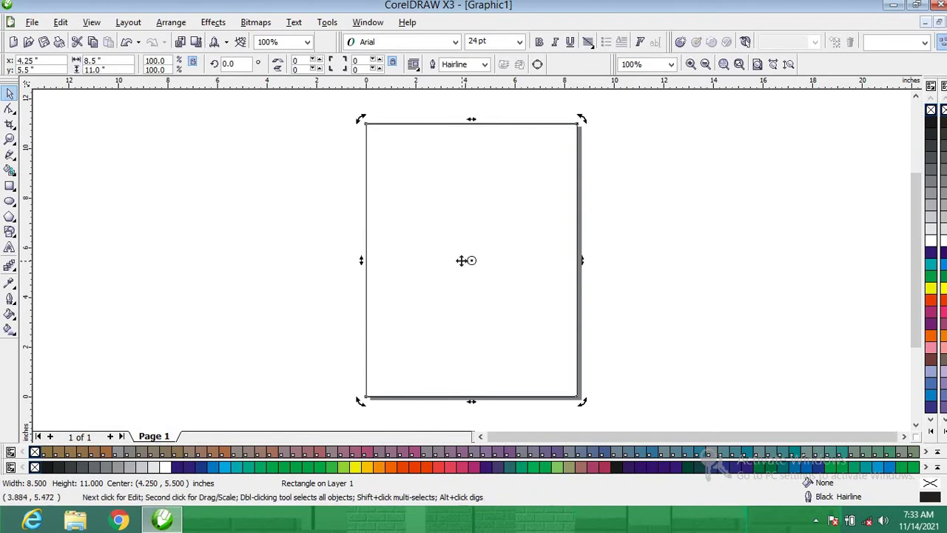
{"action": "left_click", "coordinate": [462, 264]}
{"action": "mouse_move", "coordinate": [462, 264]}
{"action": "left_mouse_down"}
{"action": "mouse_move", "coordinate": [607, 269]}
{"action": "mouse_move", "coordinate": [514, 254]}
{"action": "mouse_move", "coordinate": [457, 259]}
{"action": "left_mouse_up"}
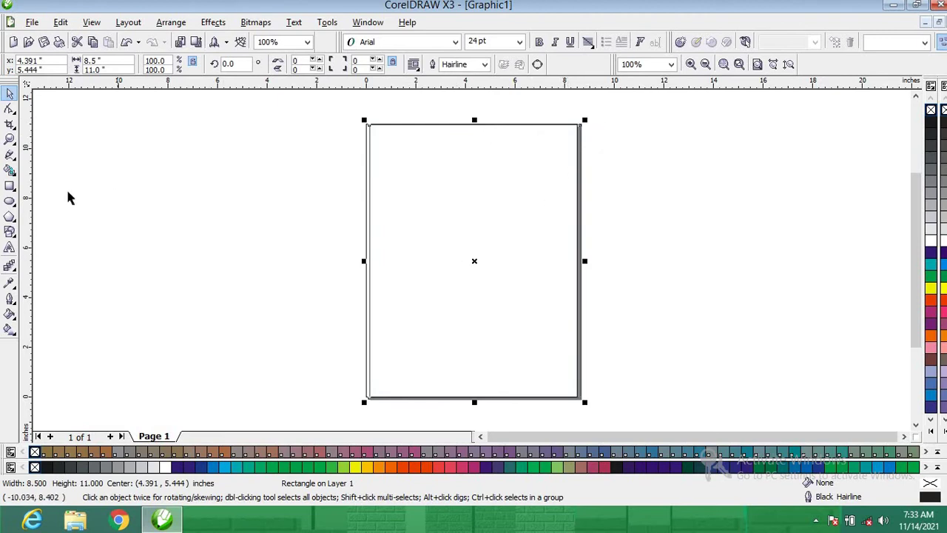
Draw a rectangle about 6.06 × 2.25 inches beside the page and place a copy on the page at about x 4.067, y 6.204 inches
{"action": "left_click", "coordinate": [11, 186]}
{"action": "mouse_move", "coordinate": [57, 189]}
{"action": "left_mouse_down"}
{"action": "mouse_move", "coordinate": [200, 251]}
{"action": "mouse_move", "coordinate": [207, 245]}
{"action": "left_mouse_up"}
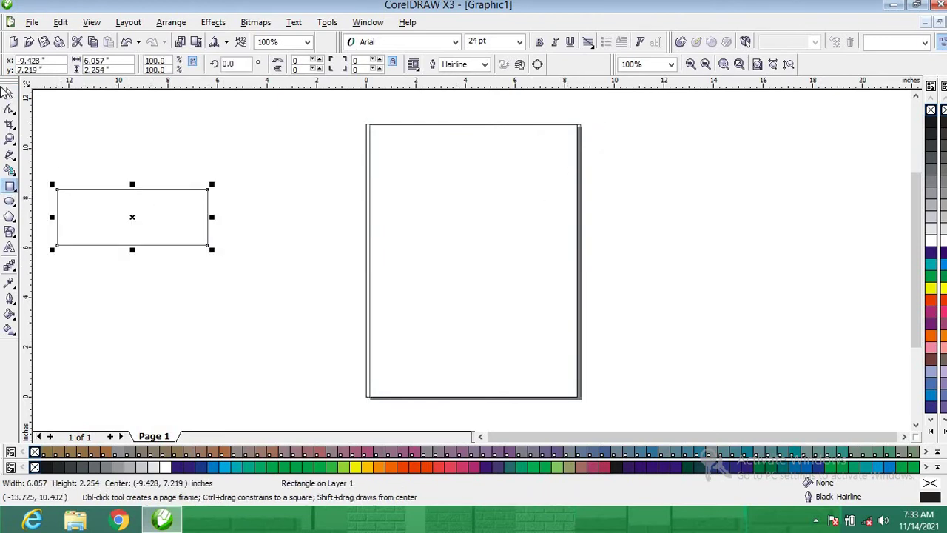
{"action": "left_click", "coordinate": [10, 93]}
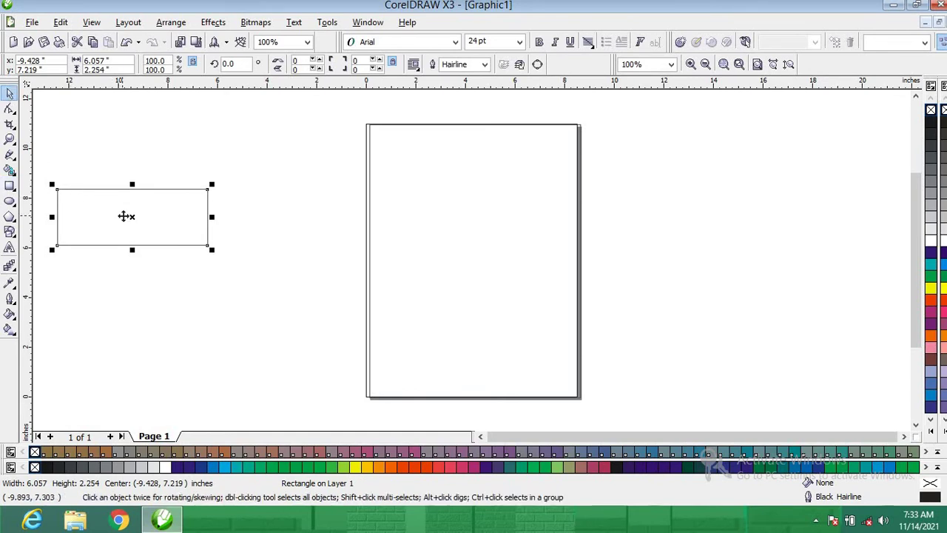
{"action": "left_click_drag", "start_coordinate": [126, 216], "coordinate": [457, 241]}
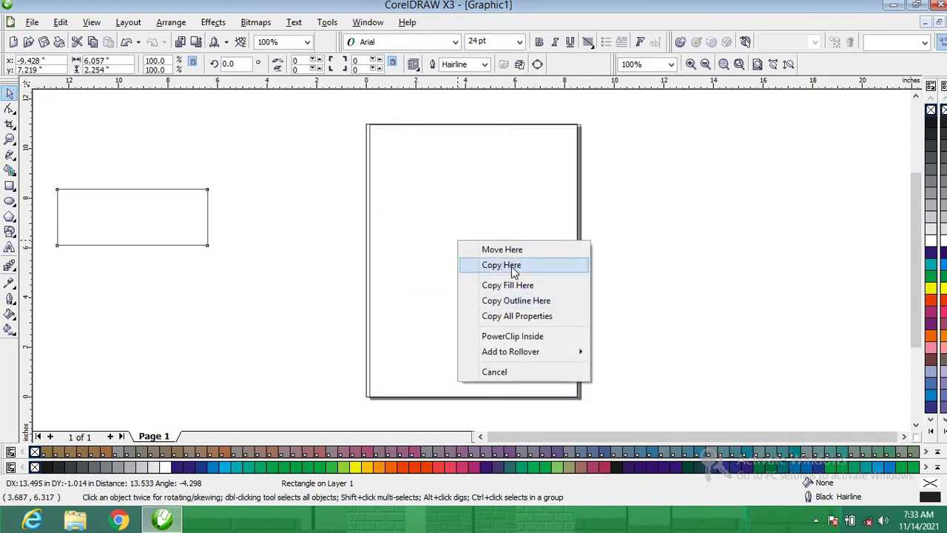
{"action": "left_click", "coordinate": [511, 265]}
PowerClip the copied rectangle inside the 8.5 × 11 inch page-frame rectangle
{"action": "right_click", "coordinate": [455, 248]}
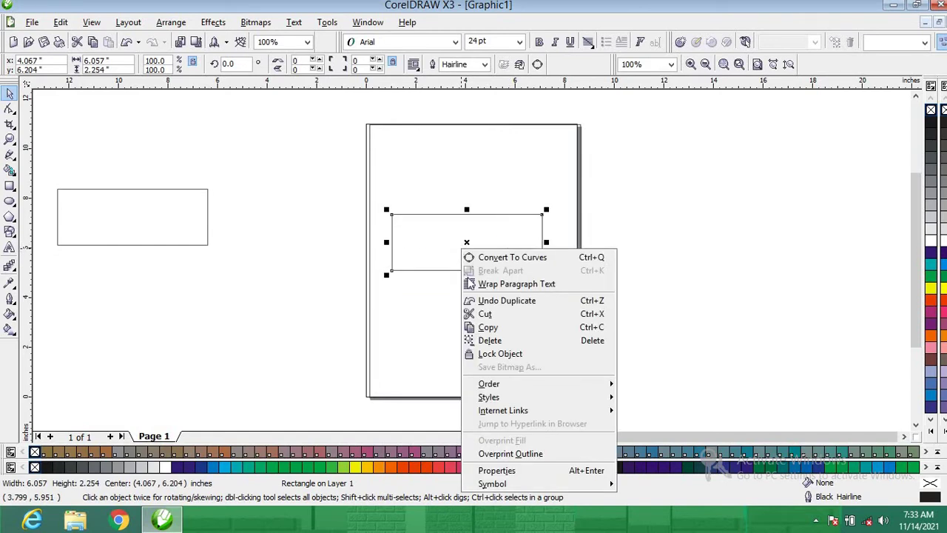
{"action": "left_click", "coordinate": [411, 230]}
{"action": "left_click_drag", "start_coordinate": [457, 240], "coordinate": [471, 173]}
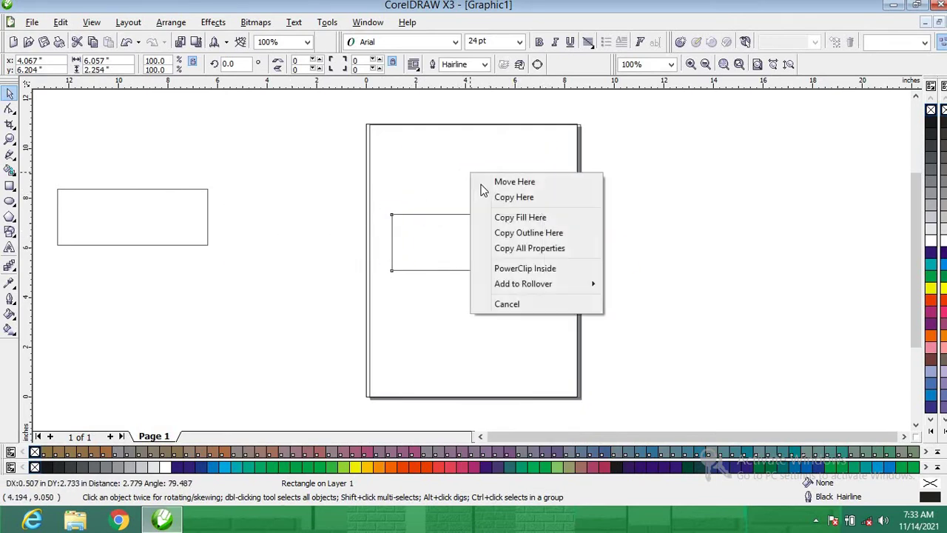
{"action": "left_click", "coordinate": [527, 269]}
Edit the PowerClip contents, moving the inner rectangle's centre to about x 4.532, y 6.233 inches, and finish editing
{"action": "right_click", "coordinate": [502, 255]}
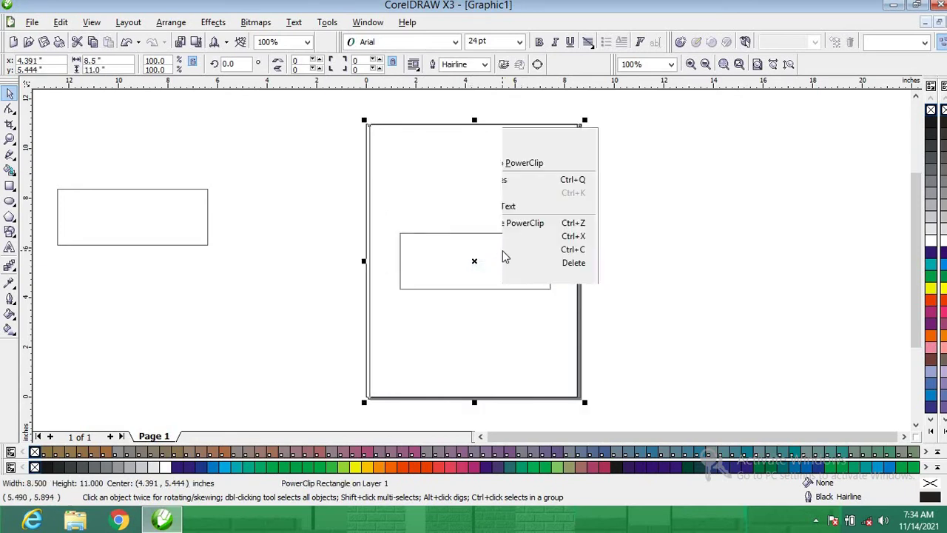
{"action": "left_click", "coordinate": [536, 21]}
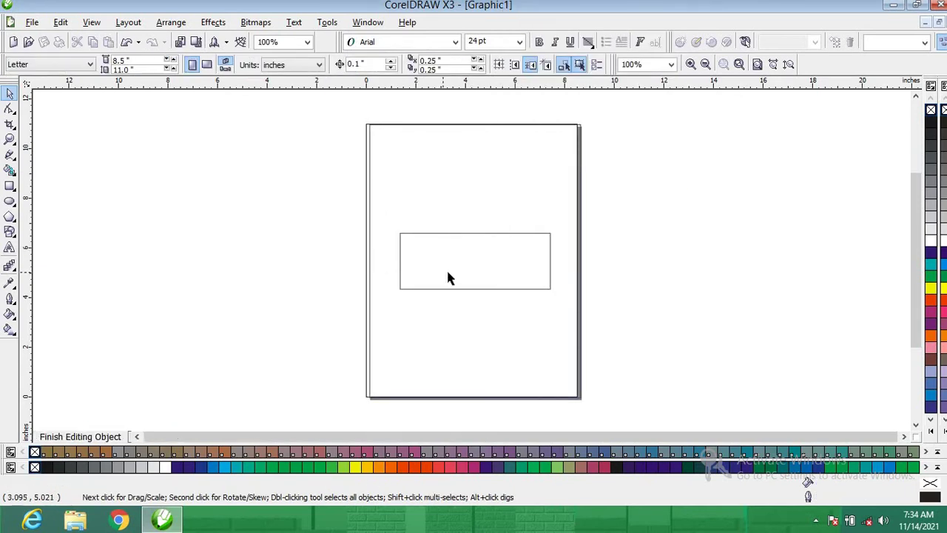
{"action": "left_click_drag", "start_coordinate": [447, 271], "coordinate": [447, 248]}
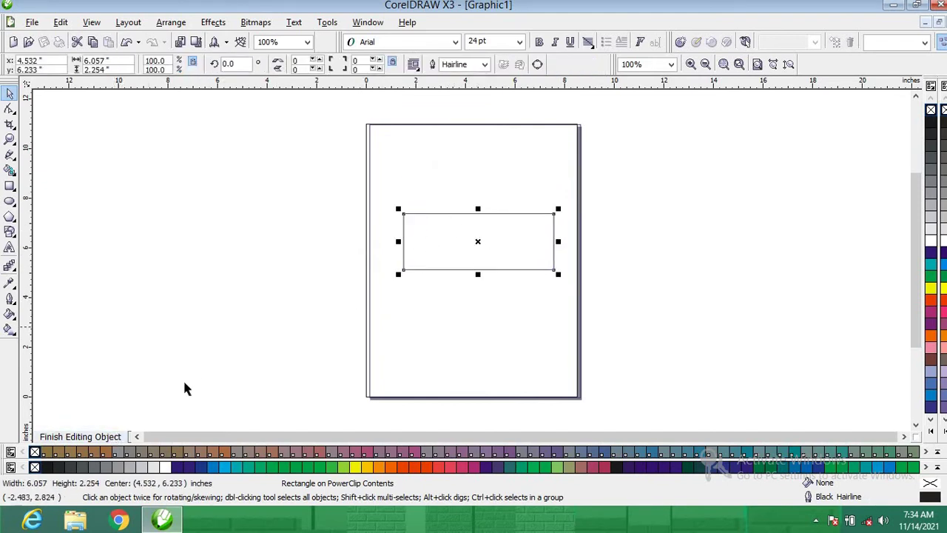
{"action": "left_click", "coordinate": [80, 436]}
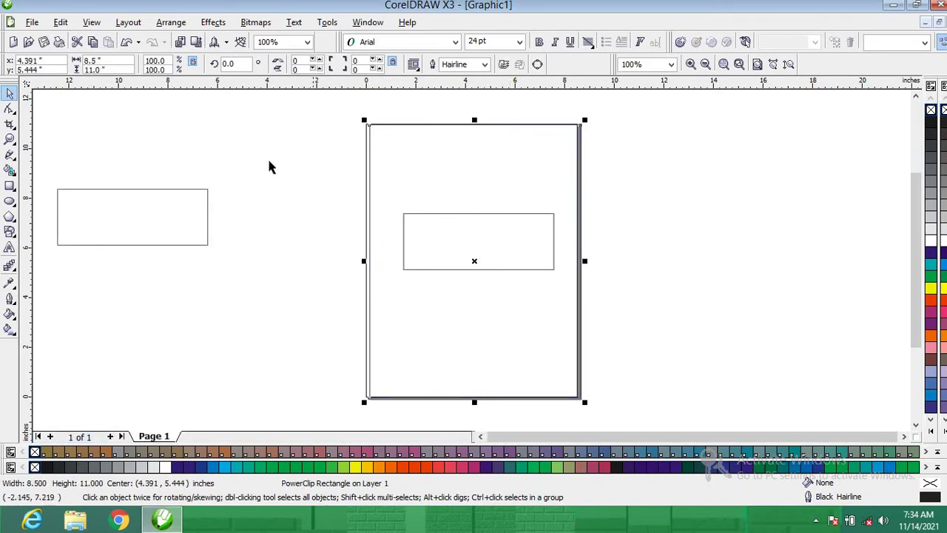
Examine the bitmap commands, including mode and inflate options, and the text commands for formatting, paragraph frames and writing tools
{"action": "left_click", "coordinate": [255, 22]}
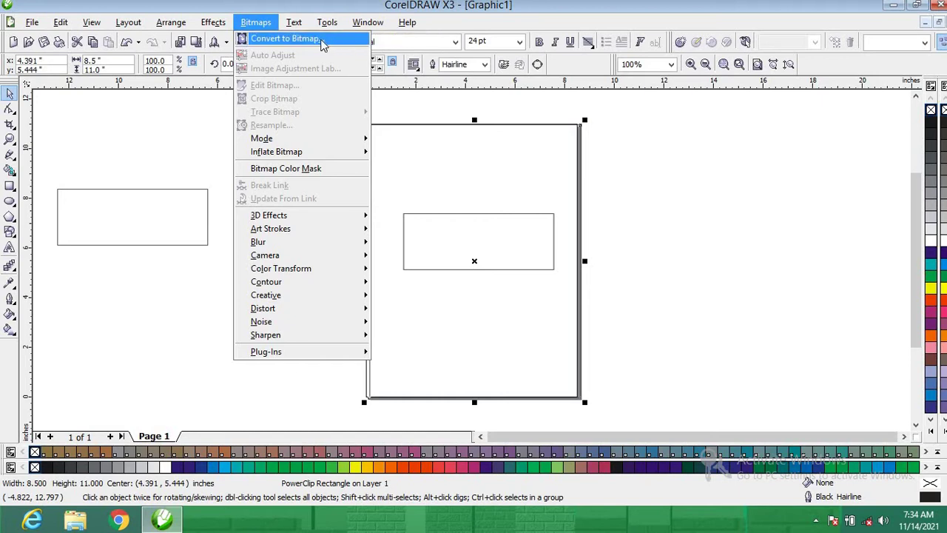
{"action": "mouse_move", "coordinate": [282, 141]}
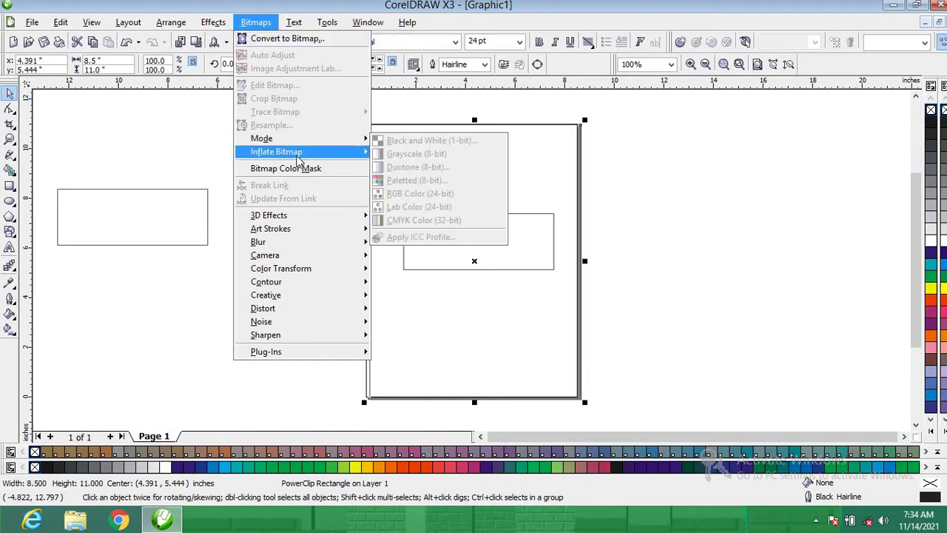
{"action": "mouse_move", "coordinate": [305, 157]}
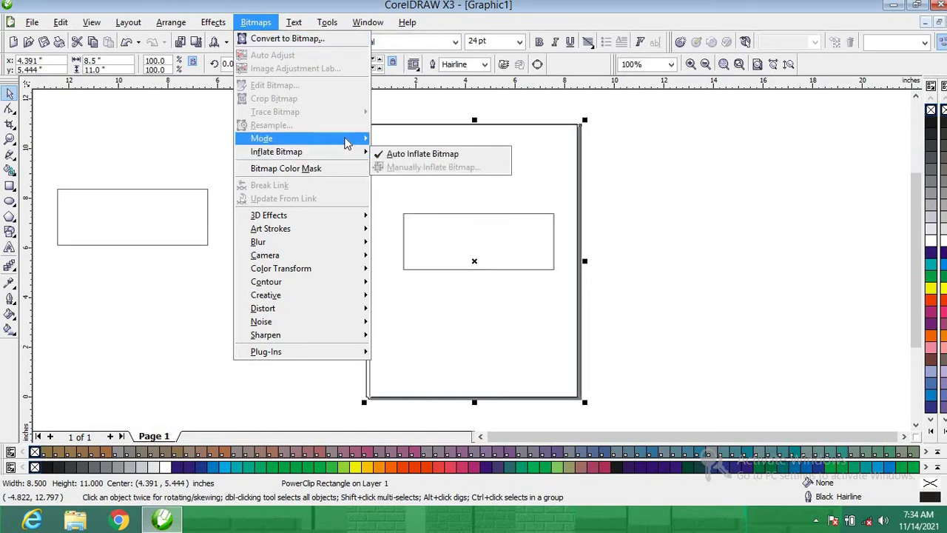
{"action": "mouse_move", "coordinate": [297, 25]}
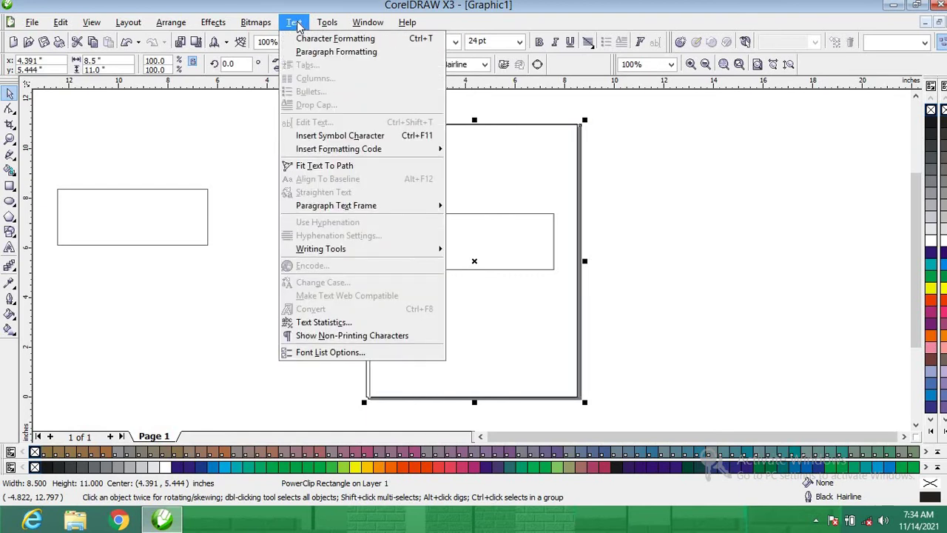
{"action": "left_click", "coordinate": [297, 25]}
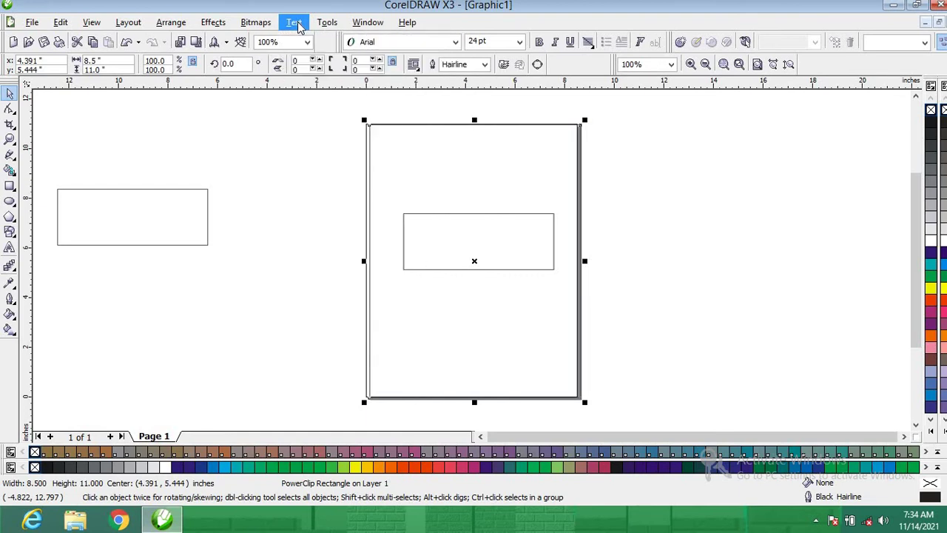
{"action": "left_click", "coordinate": [298, 27]}
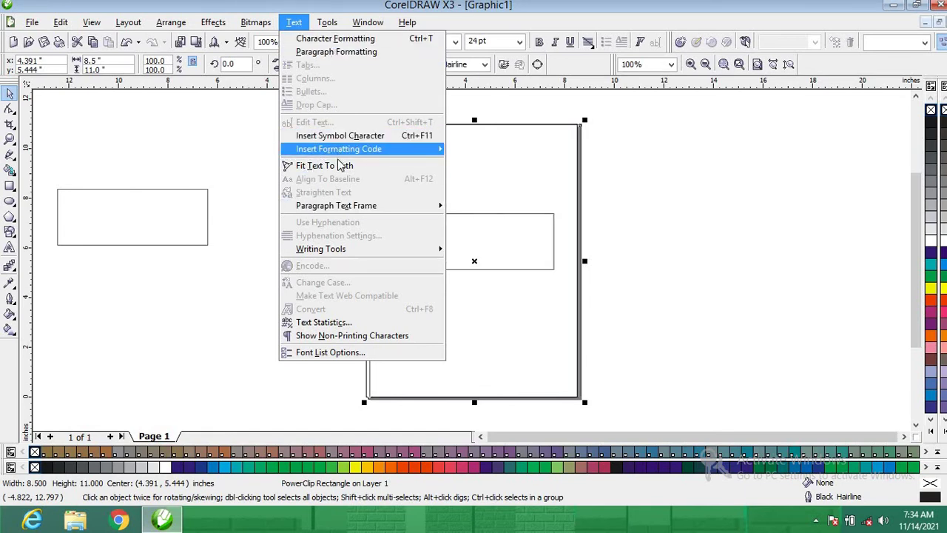
{"action": "left_click", "coordinate": [405, 165]}
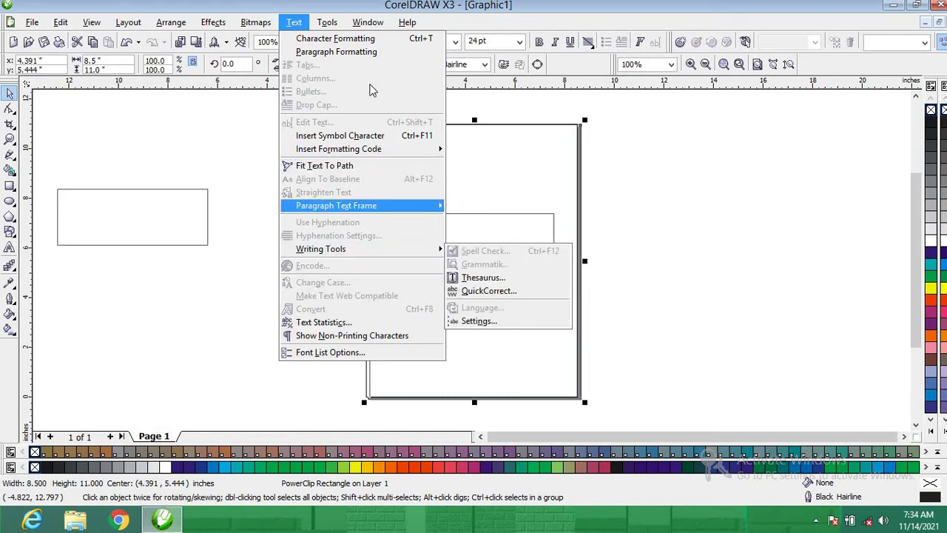
Examine the options and manager commands, the window arrangement, docker and toolbar lists, and the help commands
{"action": "left_click", "coordinate": [334, 24]}
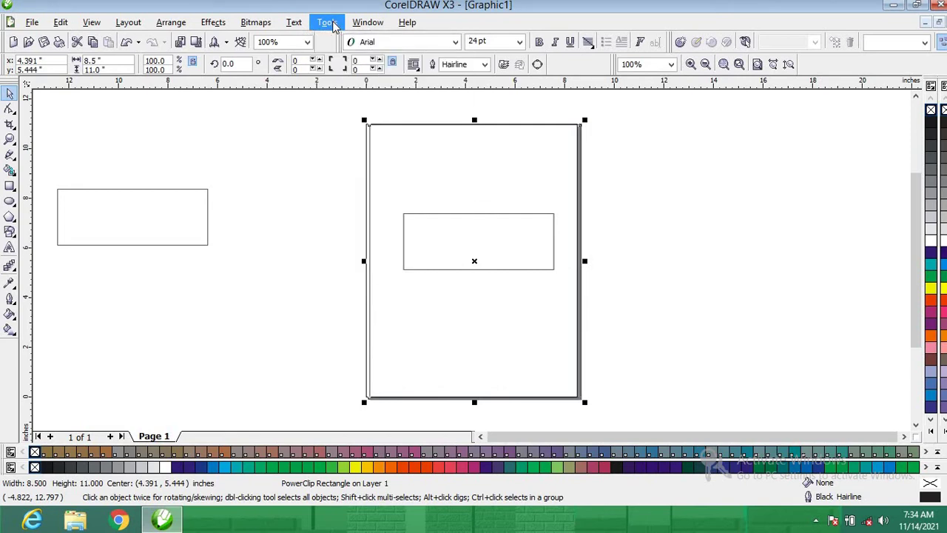
{"action": "left_click", "coordinate": [334, 25]}
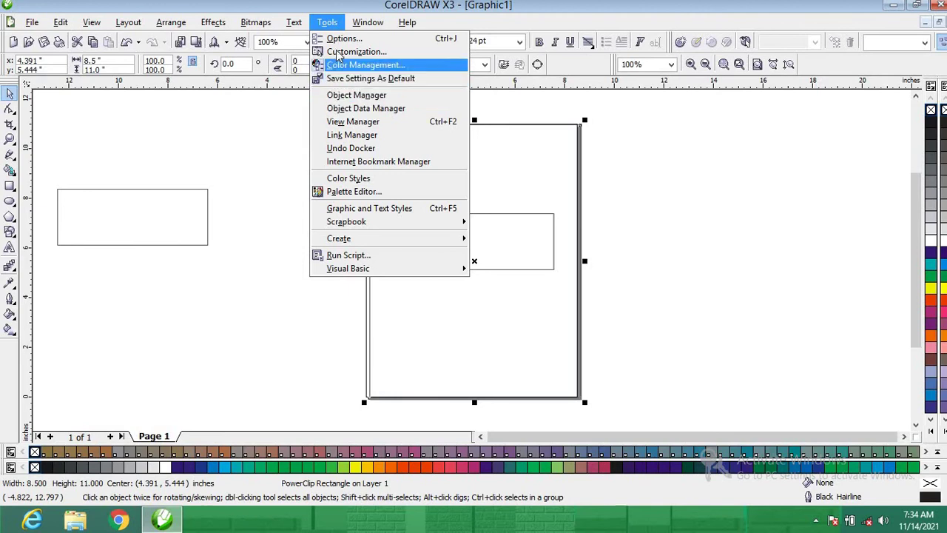
{"action": "mouse_move", "coordinate": [368, 25]}
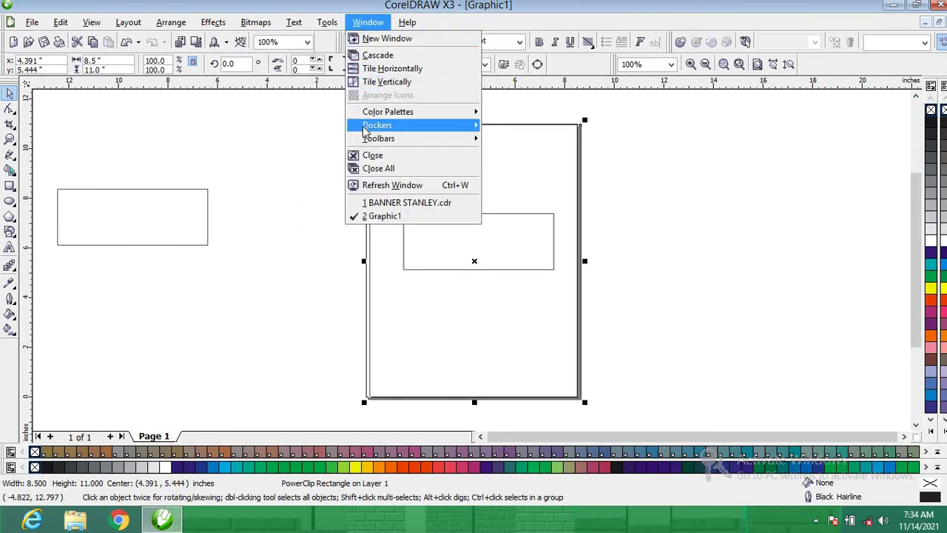
{"action": "mouse_move", "coordinate": [378, 142]}
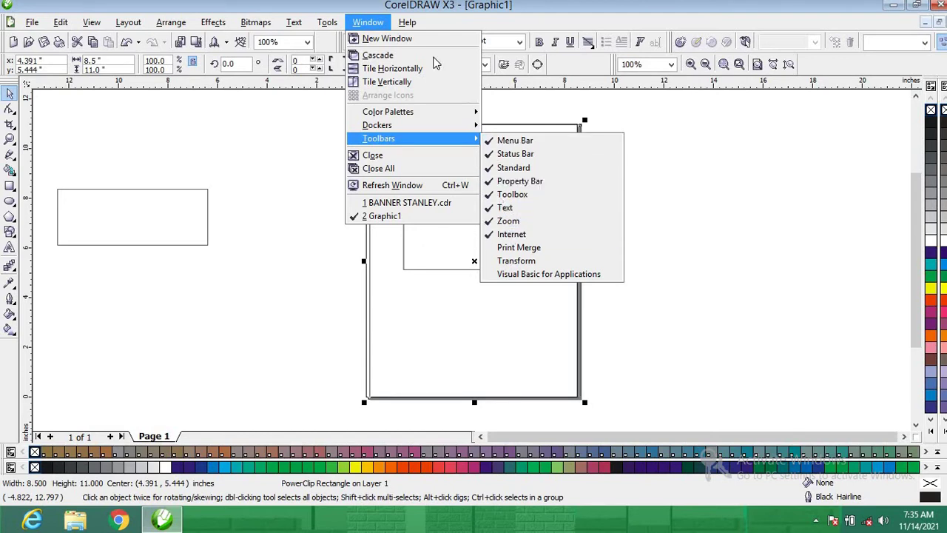
{"action": "mouse_move", "coordinate": [415, 23]}
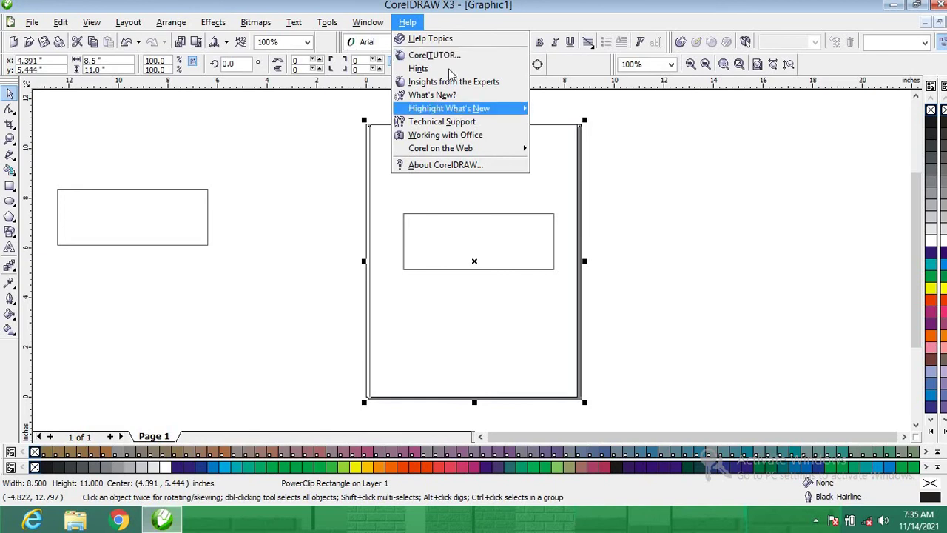
{"action": "left_click", "coordinate": [238, 127]}
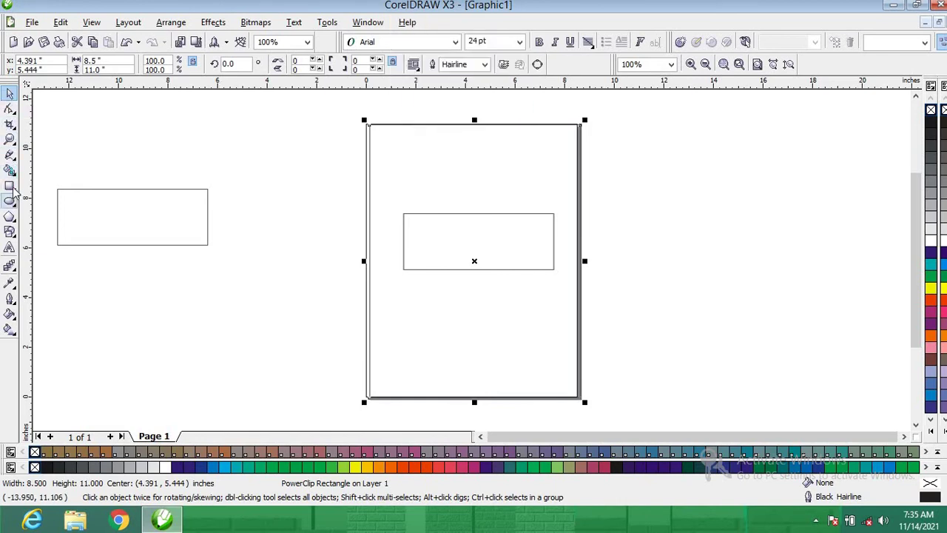
Round all four corners of the rectangle beside the page to 100 with the Shape tool
{"action": "left_click", "coordinate": [9, 110]}
{"action": "left_click", "coordinate": [112, 190]}
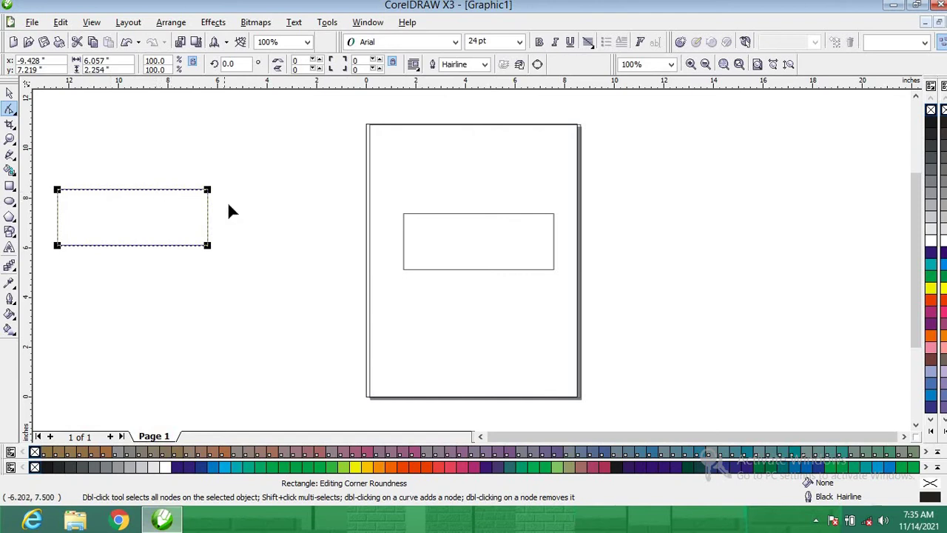
{"action": "left_click_drag", "start_coordinate": [206, 194], "coordinate": [164, 213]}
{"action": "right_click", "coordinate": [160, 191]}
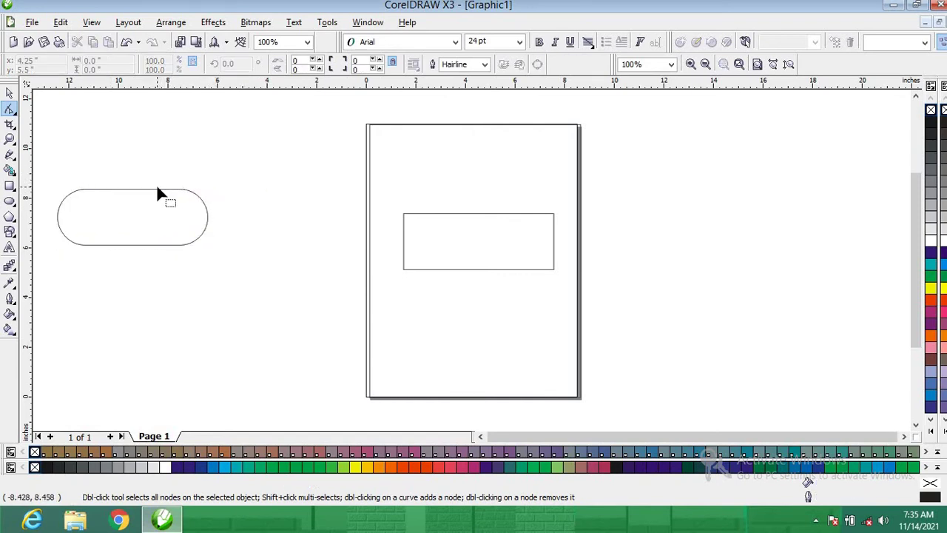
Convert the rounded rectangle to curves and change its straight upper segment into a curve segment
{"action": "left_click", "coordinate": [95, 191]}
{"action": "left_click", "coordinate": [95, 190]}
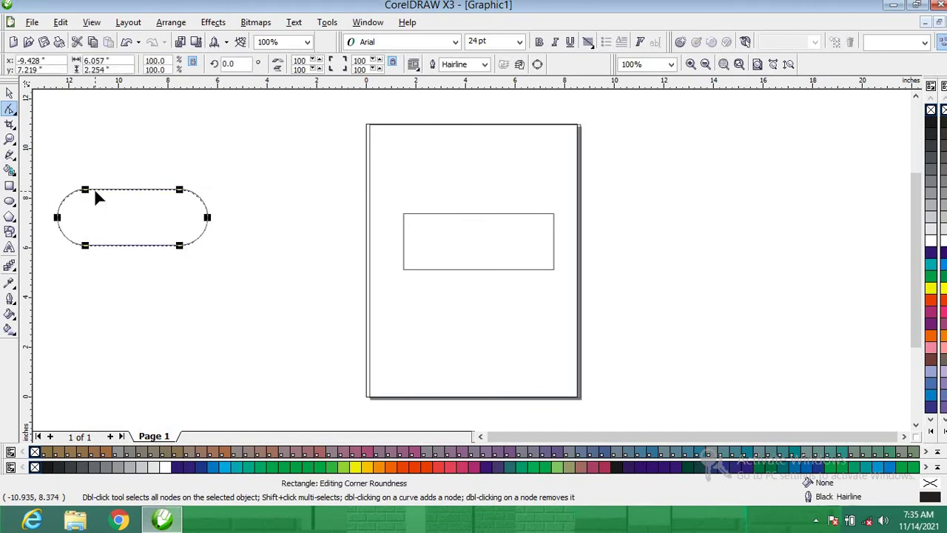
{"action": "right_click", "coordinate": [135, 194]}
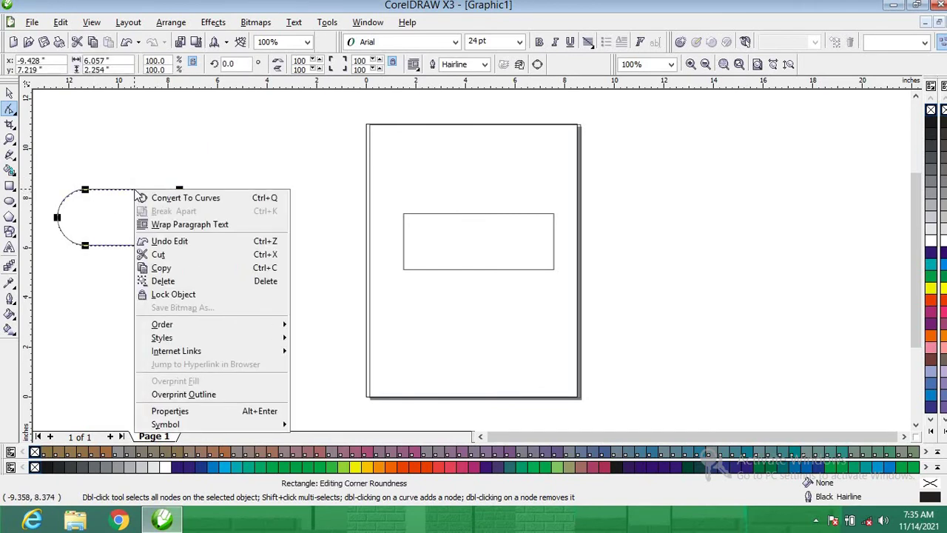
{"action": "left_click", "coordinate": [188, 199]}
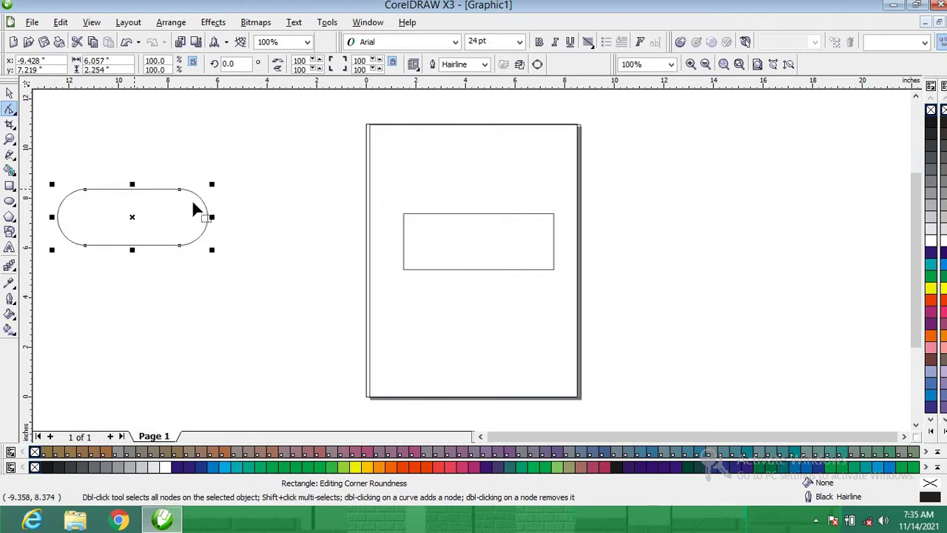
{"action": "right_click", "coordinate": [133, 189]}
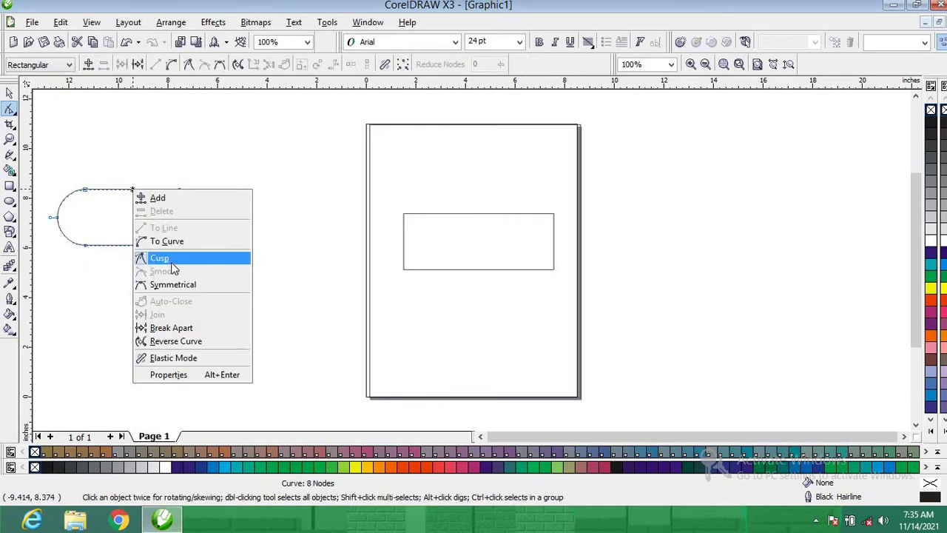
{"action": "left_click", "coordinate": [176, 242]}
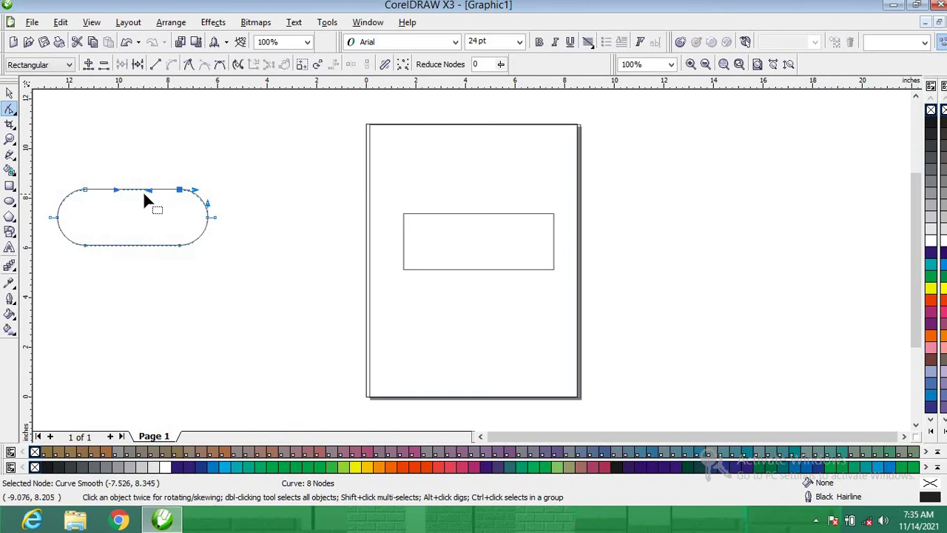
Add a node on the shape's upper edge at about x -8.7 inches and pull it down to form a dip
{"action": "left_click", "coordinate": [152, 194]}
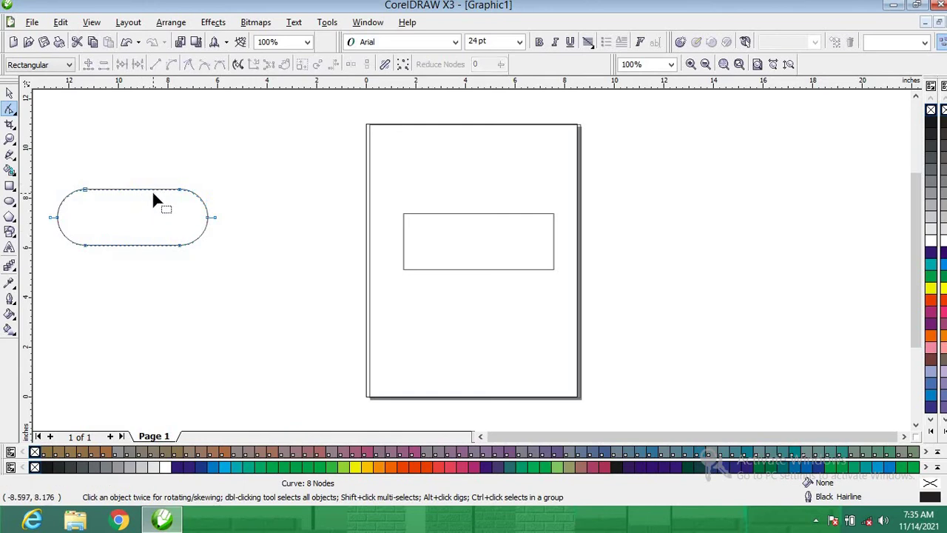
{"action": "double_click", "coordinate": [151, 190]}
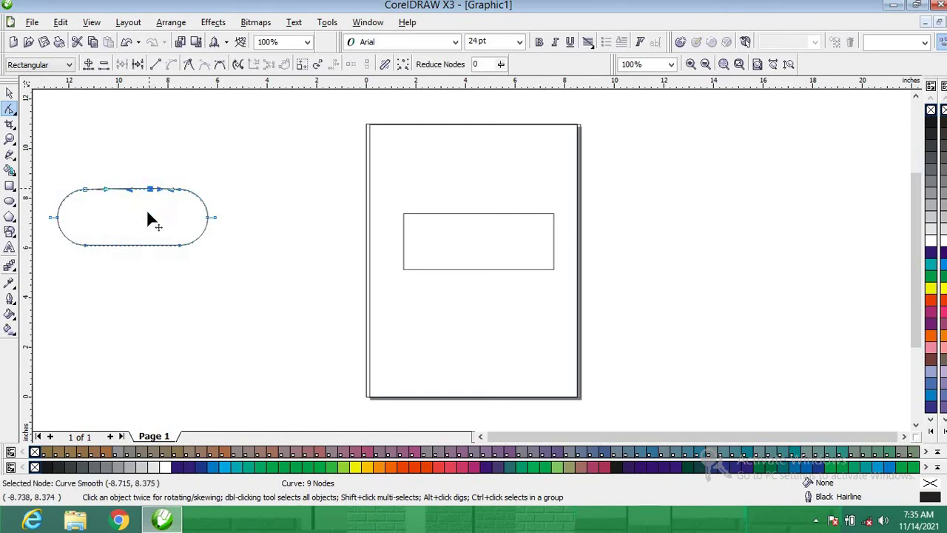
{"action": "left_click_drag", "start_coordinate": [147, 214], "coordinate": [151, 227]}
Swing the upper-left node's handle upward to form a peak, and move the curve's centre to about x -5.338, y 7.5 inches
{"action": "left_click", "coordinate": [85, 190]}
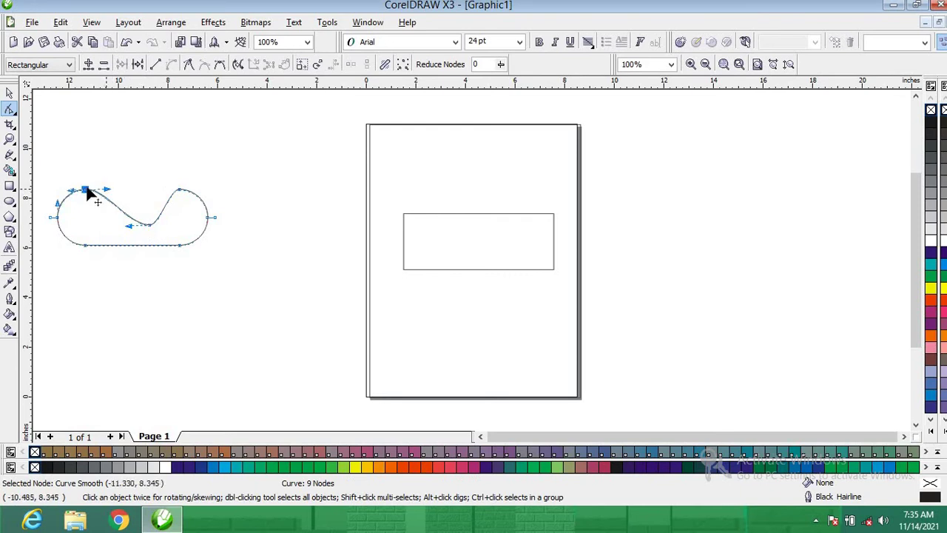
{"action": "left_click_drag", "start_coordinate": [106, 190], "coordinate": [84, 148]}
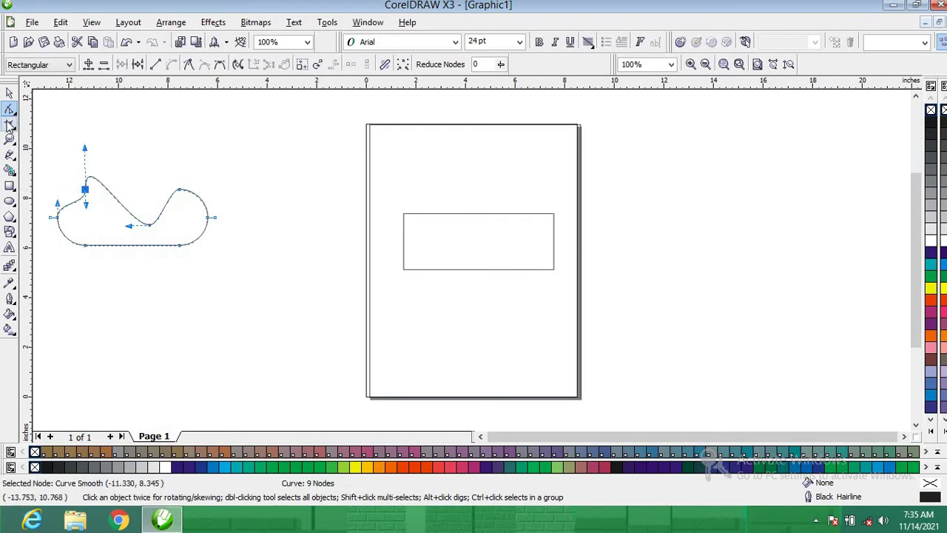
{"action": "left_click", "coordinate": [10, 93]}
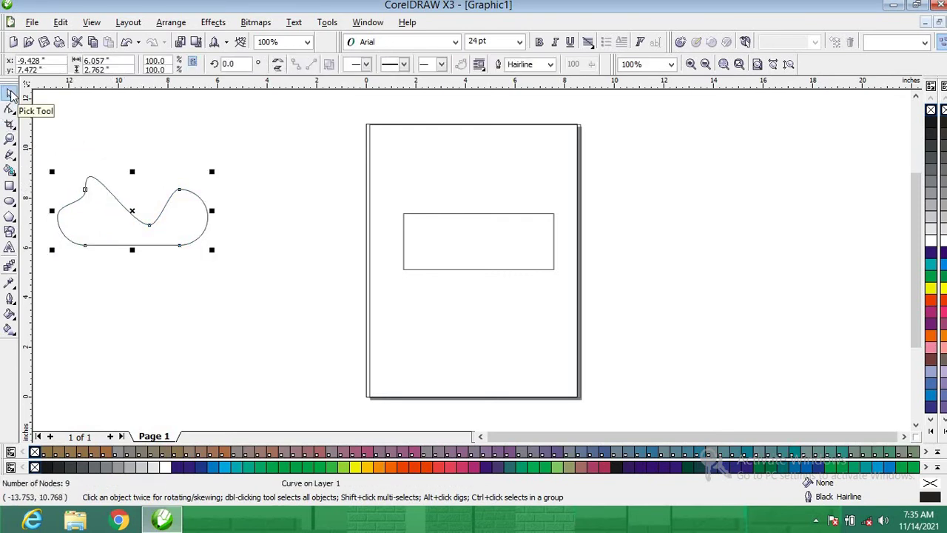
{"action": "left_click_drag", "start_coordinate": [155, 215], "coordinate": [256, 214]}
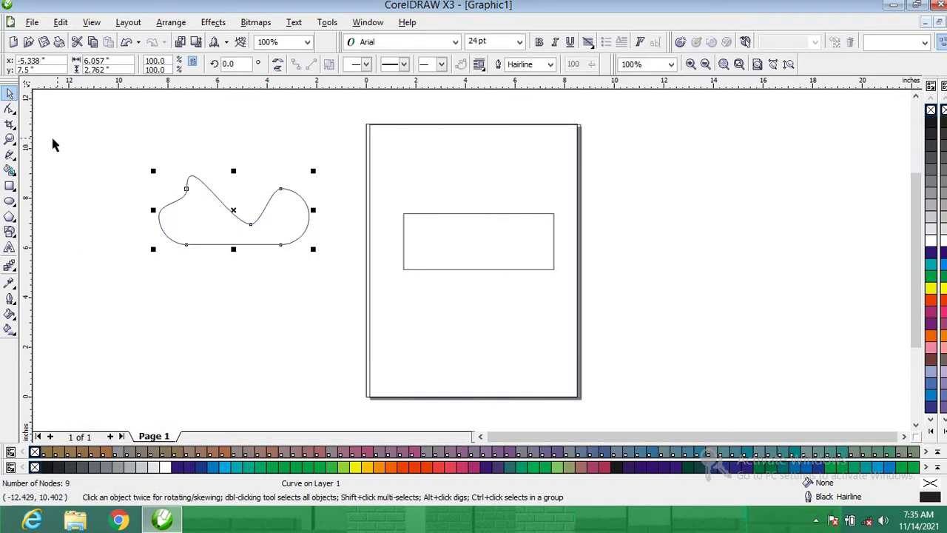
Try the Crop tool with a marquee of about 3.24 by 4.23 inches around the left part of the curve
{"action": "left_click", "coordinate": [10, 126]}
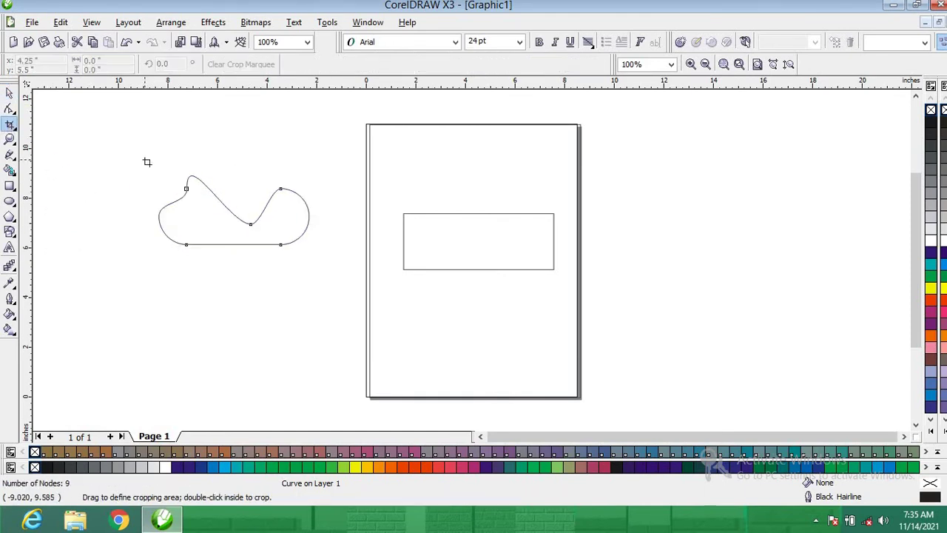
{"action": "left_click_drag", "start_coordinate": [147, 161], "coordinate": [225, 264]}
{"action": "right_click", "coordinate": [216, 244]}
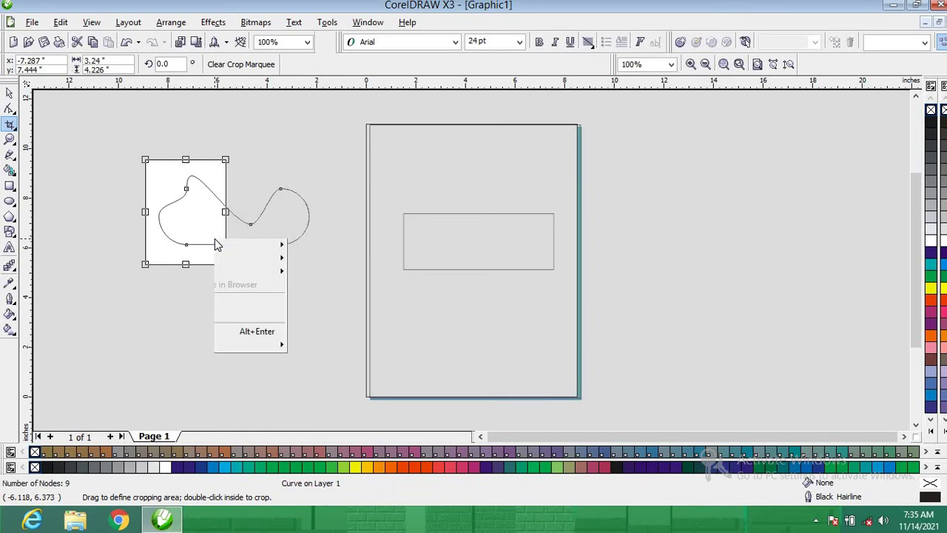
{"action": "left_click", "coordinate": [204, 237]}
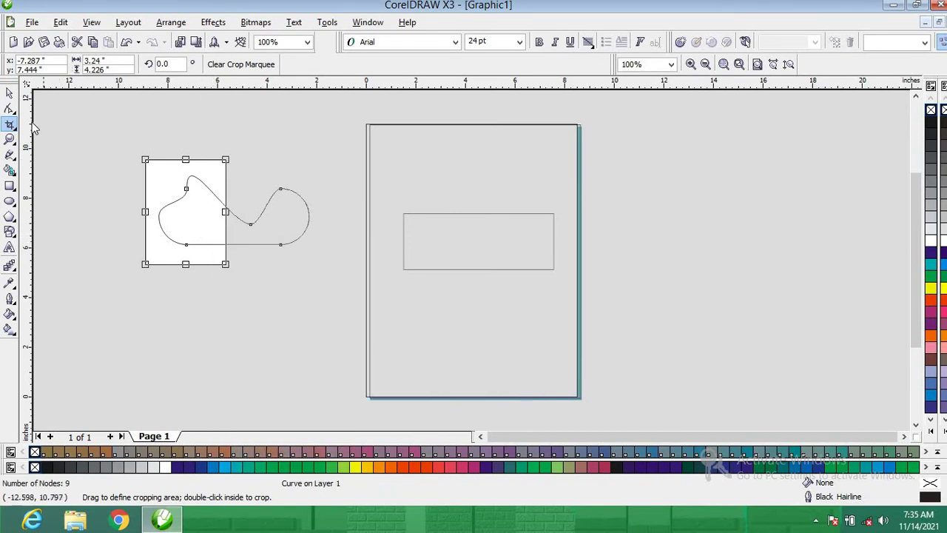
{"action": "left_click", "coordinate": [9, 92]}
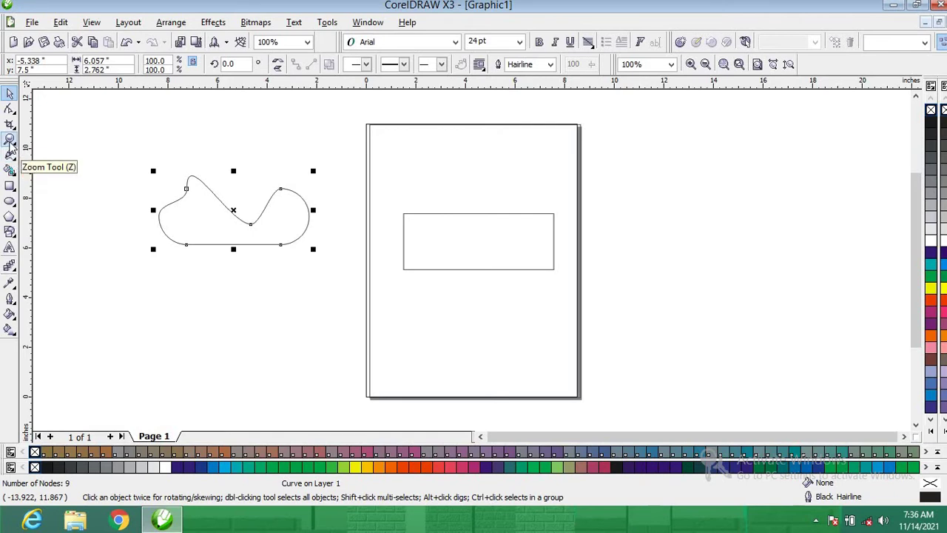
Try the Zoom tool by magnifying the empty area beside the curve and zooming back out again
{"action": "left_click", "coordinate": [10, 140]}
{"action": "left_click_drag", "start_coordinate": [153, 176], "coordinate": [167, 200]}
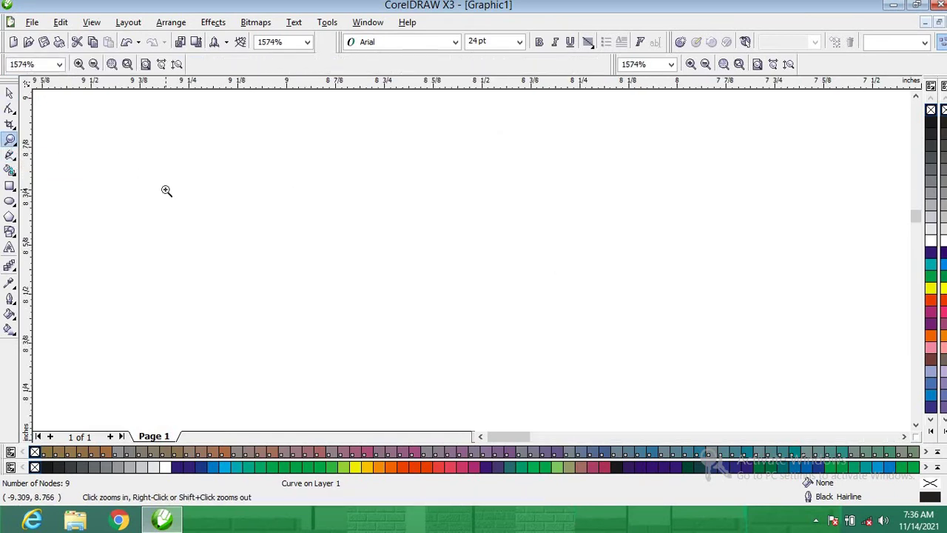
{"action": "right_click", "coordinate": [161, 190]}
{"action": "right_click", "coordinate": [162, 185]}
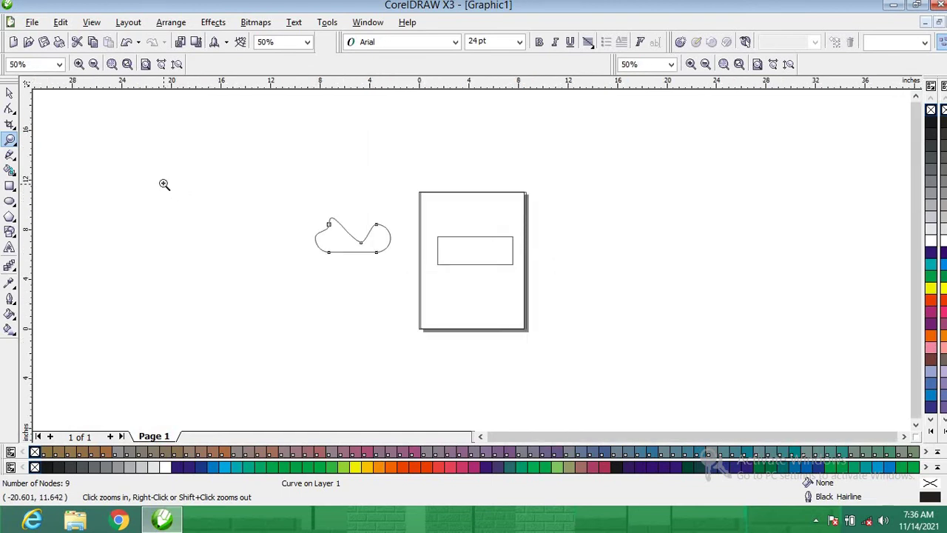
{"action": "right_click", "coordinate": [163, 183]}
{"action": "left_click", "coordinate": [162, 183]}
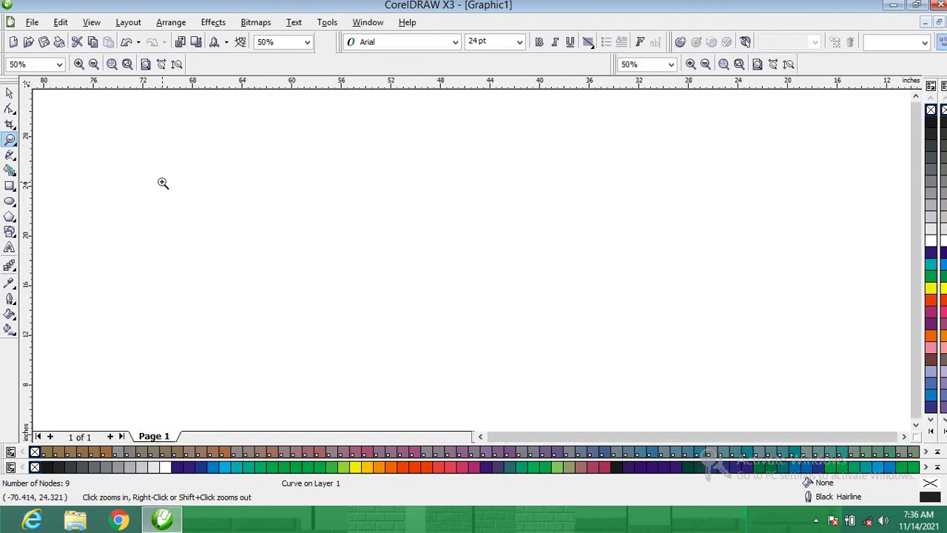
{"action": "left_click", "coordinate": [163, 183]}
{"action": "left_click", "coordinate": [10, 94]}
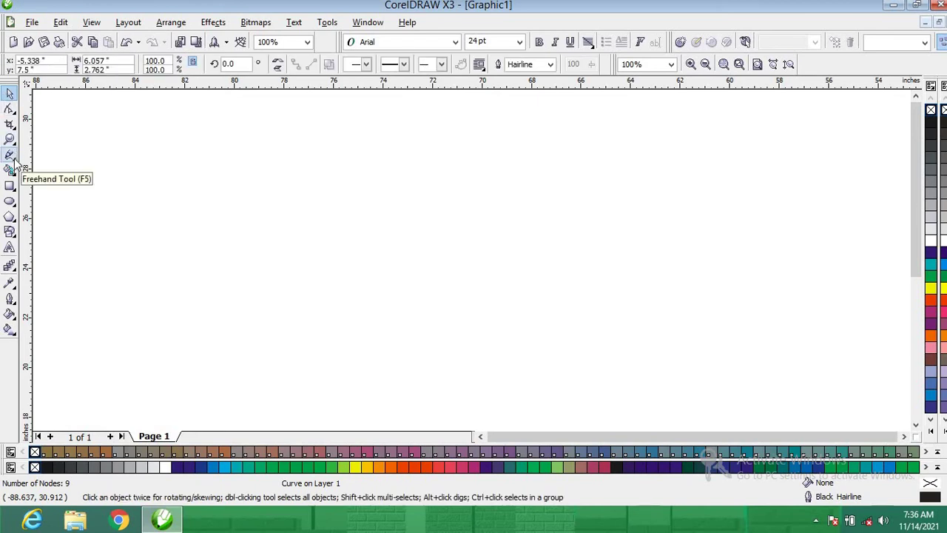
Try to draw a curved path with the Pen tool, starting at about x -80.7, y 27.2 inches
{"action": "left_click", "coordinate": [14, 163]}
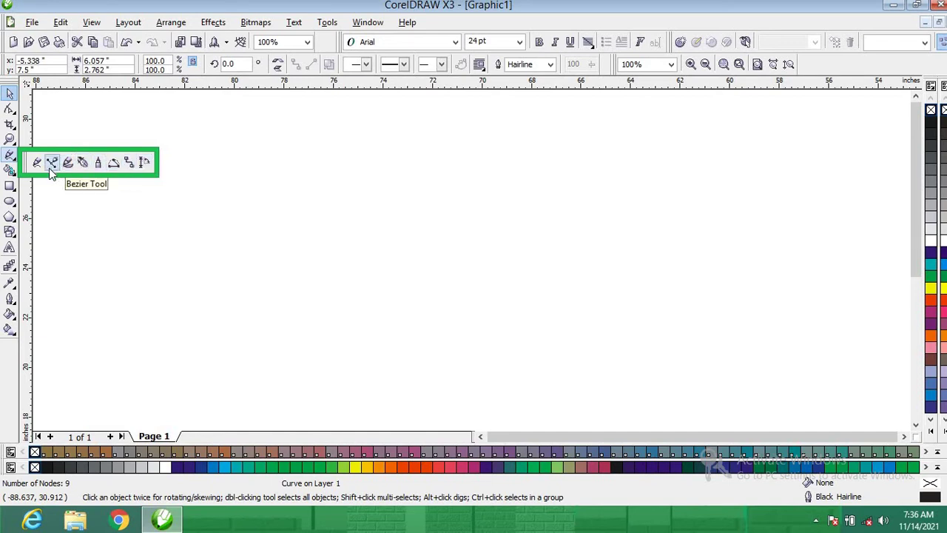
{"action": "left_click", "coordinate": [83, 163]}
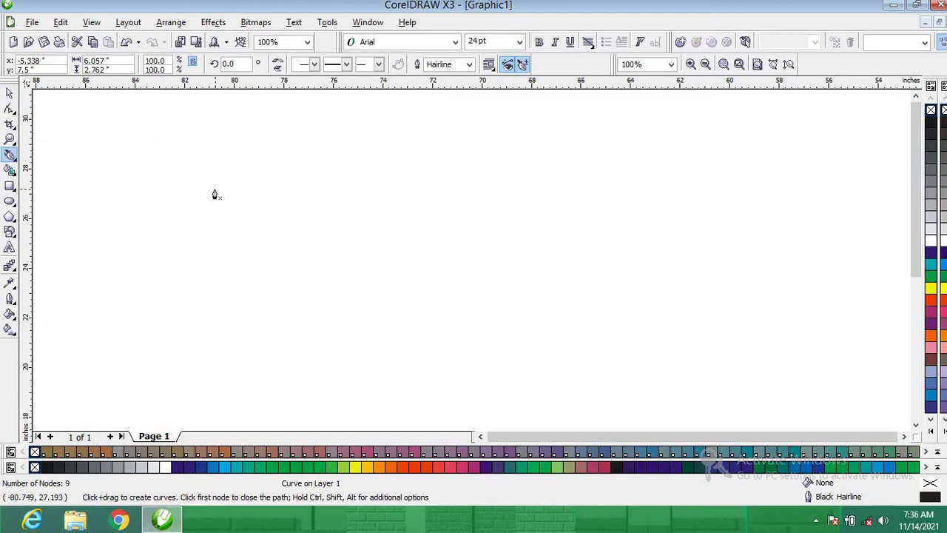
{"action": "left_click_drag", "start_coordinate": [213, 188], "coordinate": [214, 266]}
{"action": "left_click_drag", "start_coordinate": [214, 304], "coordinate": [15, 102]}
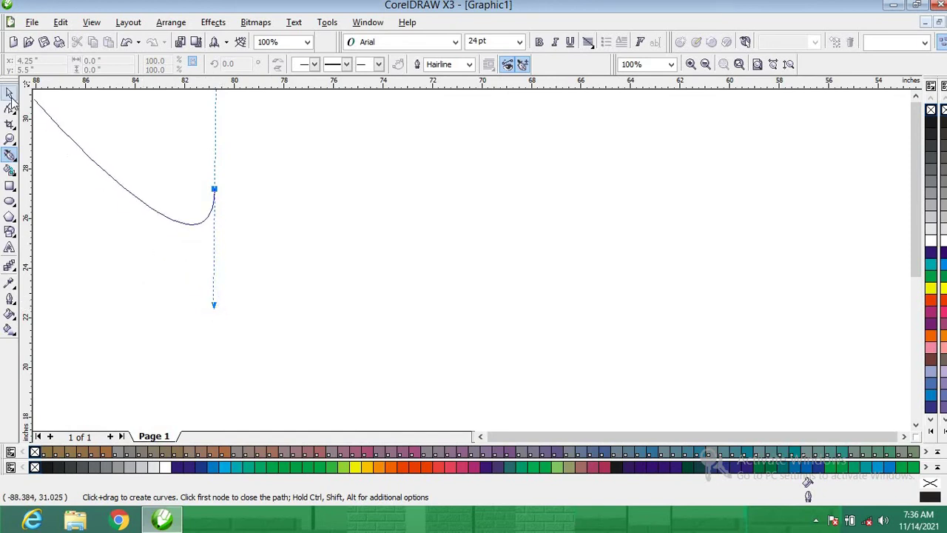
{"action": "left_click", "coordinate": [10, 92]}
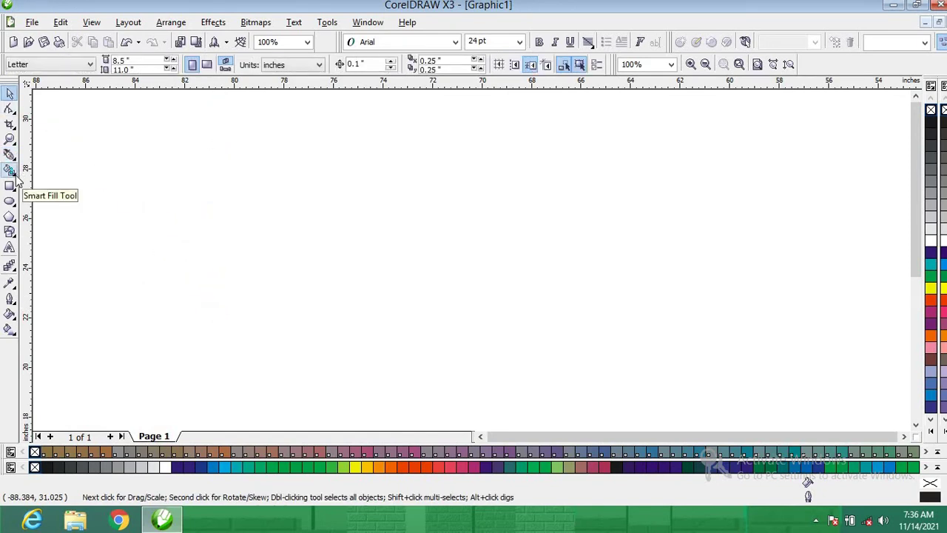
Fill the page-sized region with the Smart Fill tool and set its fill colour to Blue
{"action": "scroll", "coordinate": [474, 265], "scroll_direction": "down", "scroll_amount": 3}
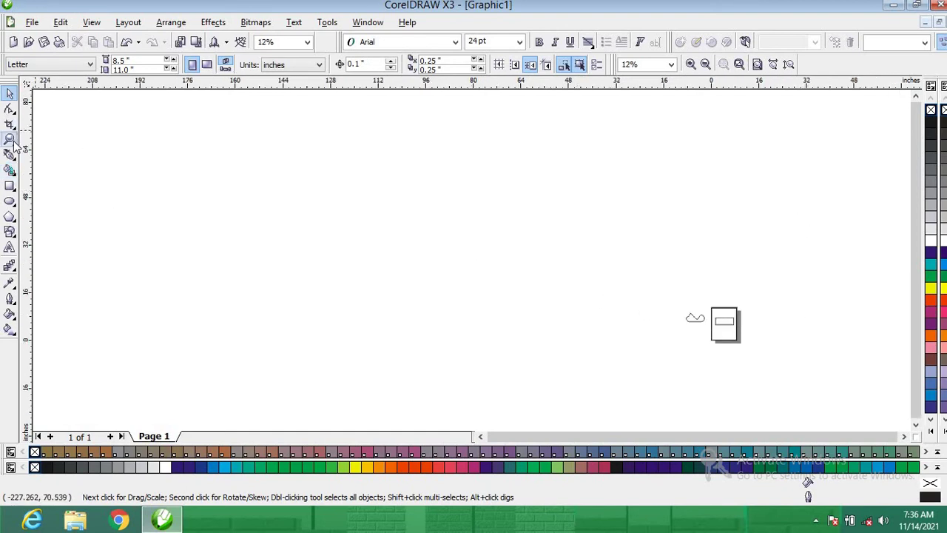
{"action": "left_click", "coordinate": [10, 139]}
{"action": "left_click_drag", "start_coordinate": [682, 281], "coordinate": [803, 401]}
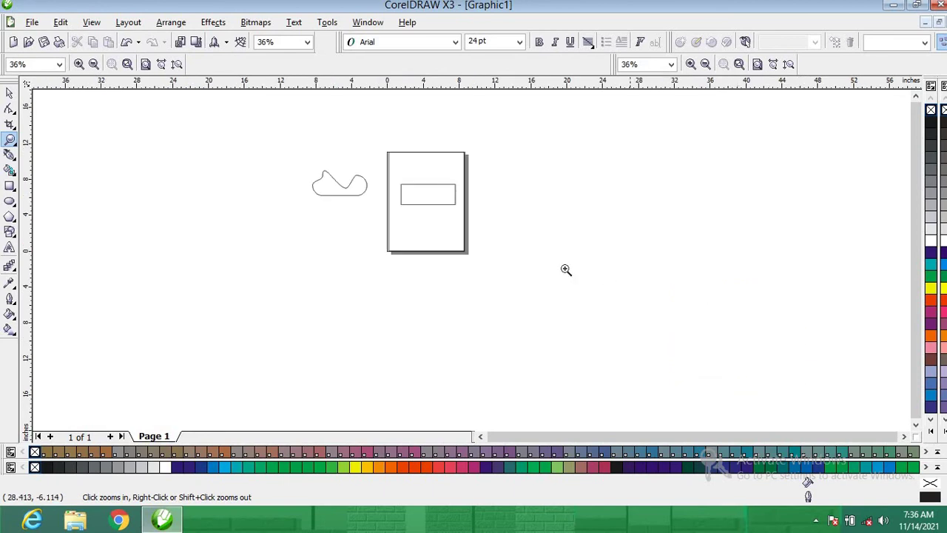
{"action": "left_click_drag", "start_coordinate": [299, 130], "coordinate": [515, 311]}
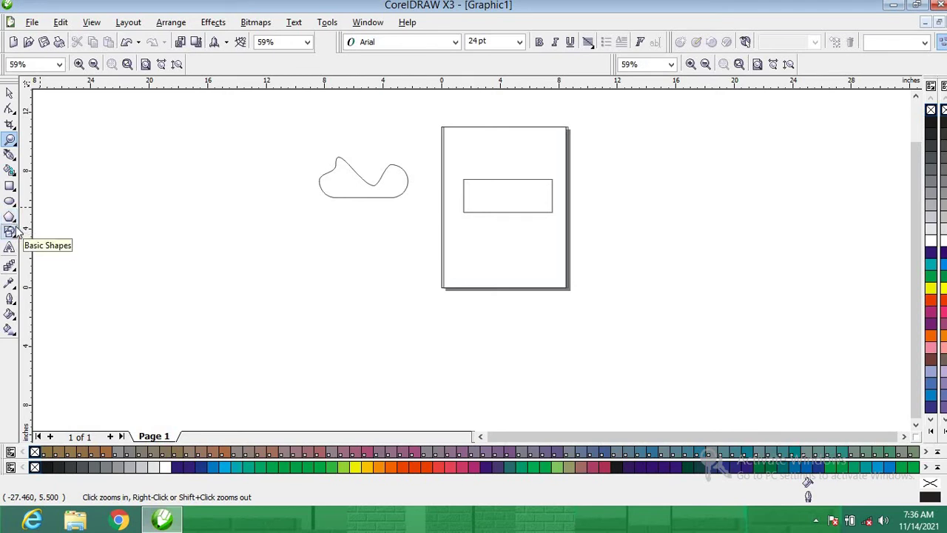
{"action": "left_click", "coordinate": [10, 170]}
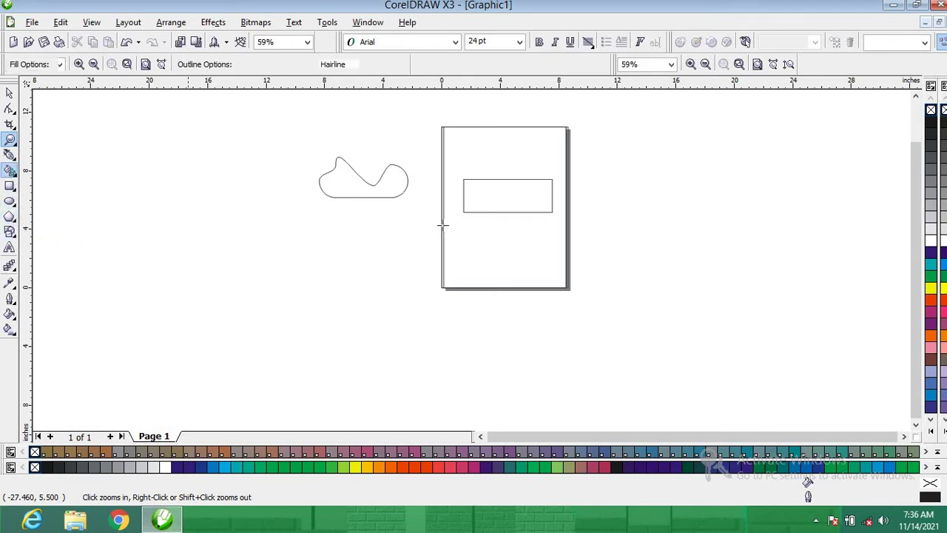
{"action": "left_click", "coordinate": [481, 223]}
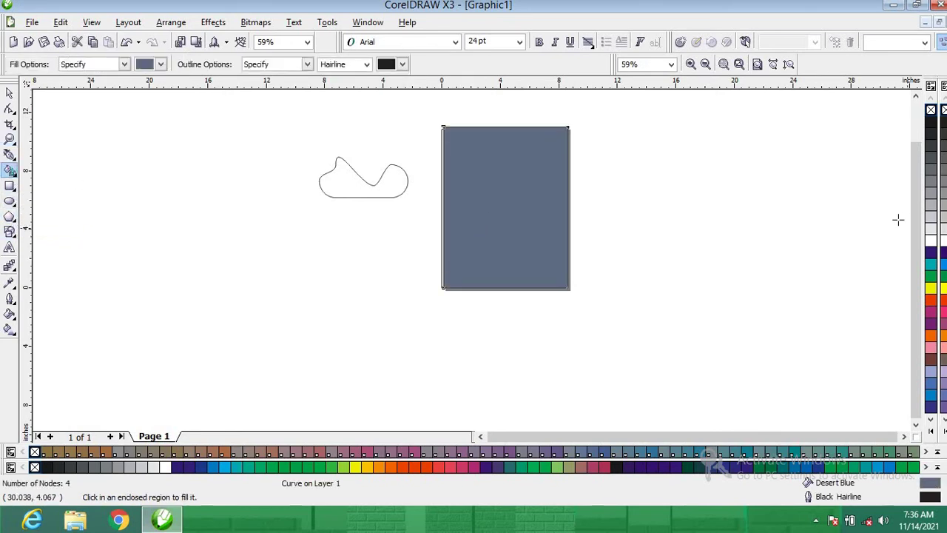
{"action": "left_click", "coordinate": [931, 123]}
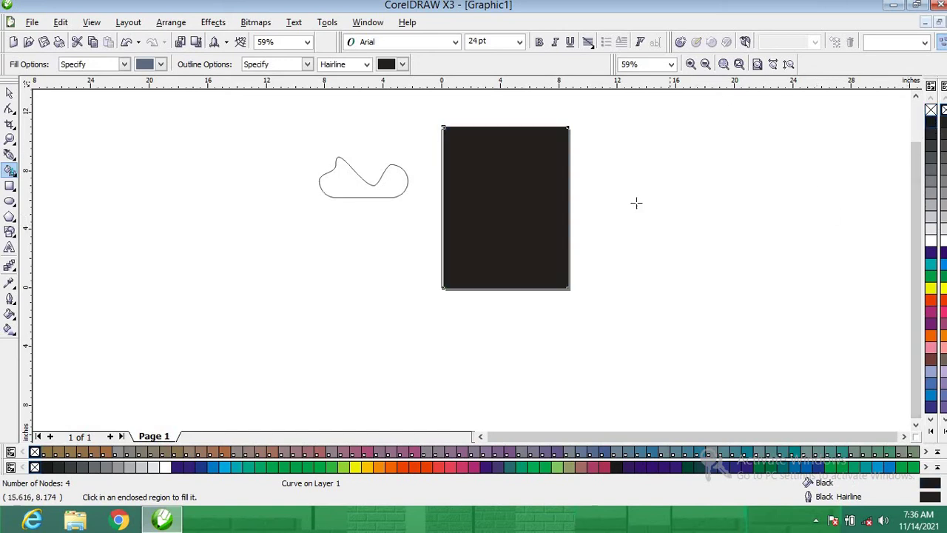
{"action": "left_click", "coordinate": [932, 254]}
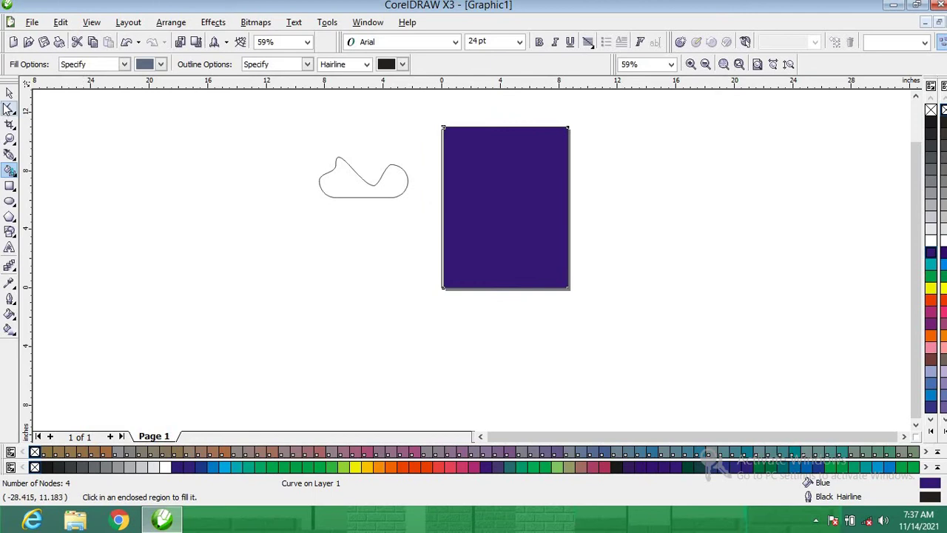
{"action": "left_click", "coordinate": [9, 93]}
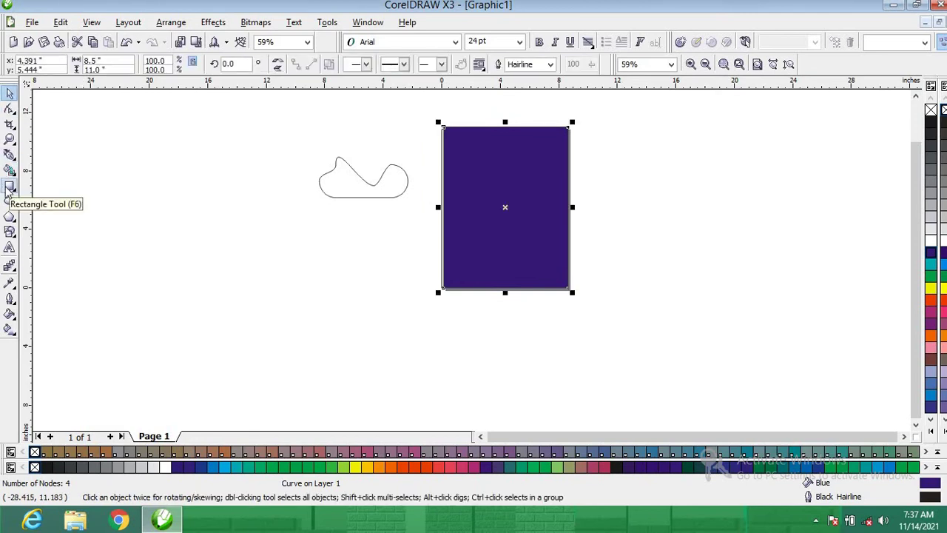
Draw a rectangle of about 12.46 by 8.74 inches and move it beyond the page's right edge, centred near x 17.6, y 3.04 inches
{"action": "left_click", "coordinate": [10, 187]}
{"action": "left_click_drag", "start_coordinate": [146, 182], "coordinate": [330, 311]}
{"action": "left_click", "coordinate": [9, 93]}
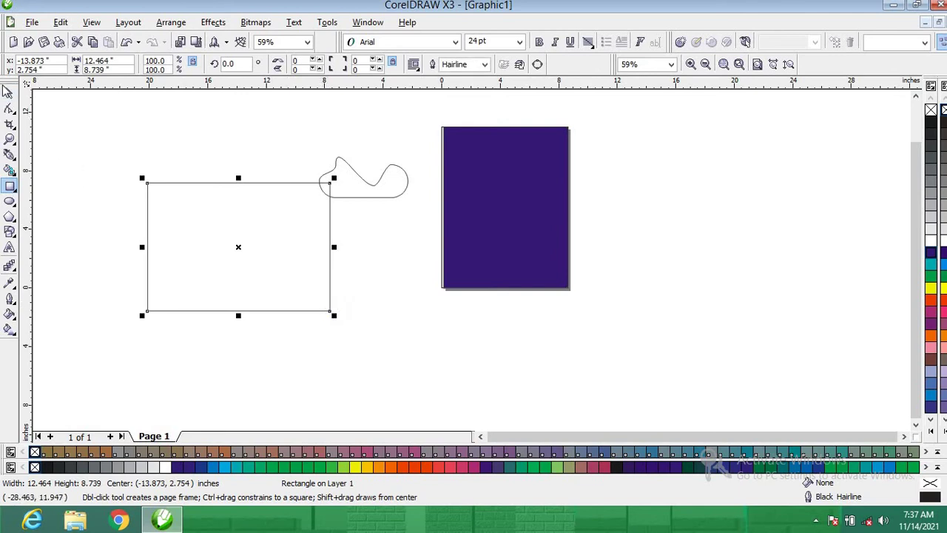
{"action": "left_click_drag", "start_coordinate": [215, 229], "coordinate": [687, 238]}
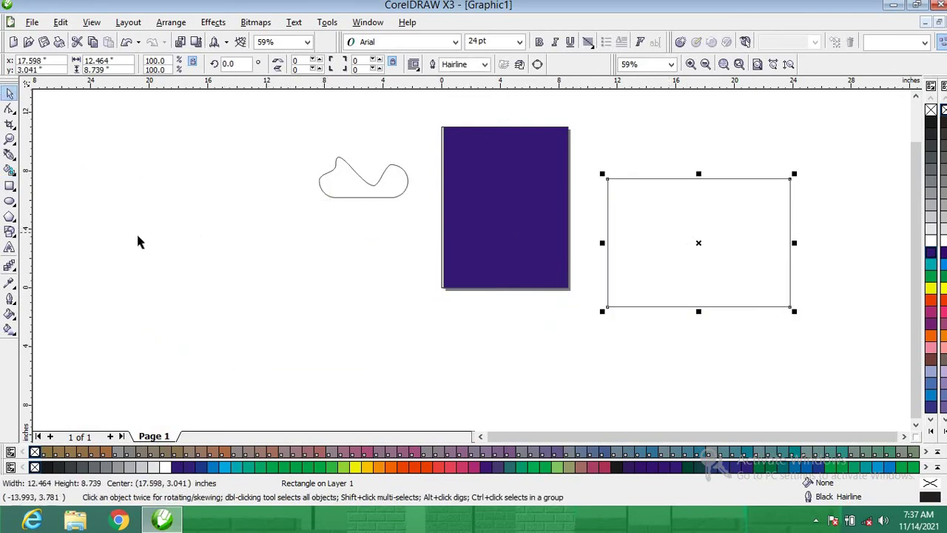
Draw a circle about 11.6 inches in diameter left of the page with the Ellipse tool
{"action": "left_click", "coordinate": [15, 191]}
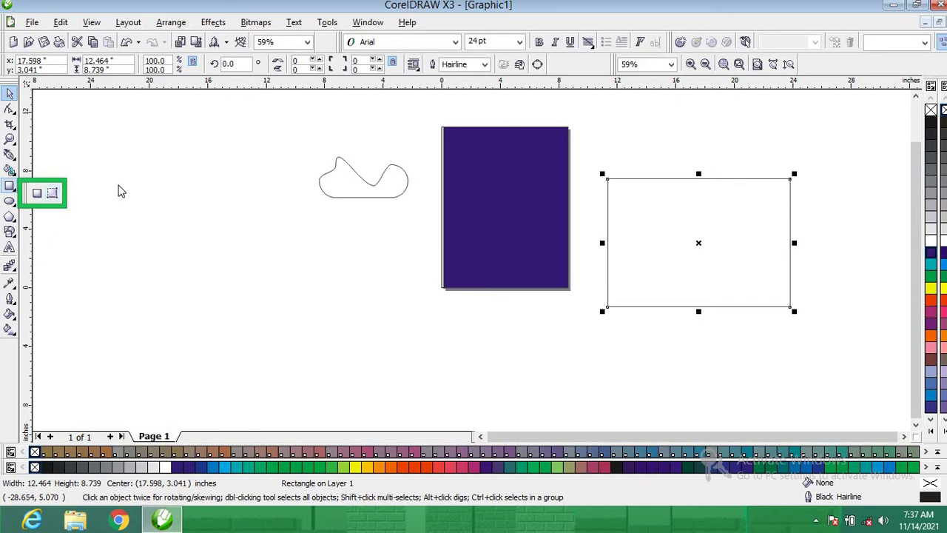
{"action": "left_click", "coordinate": [10, 203]}
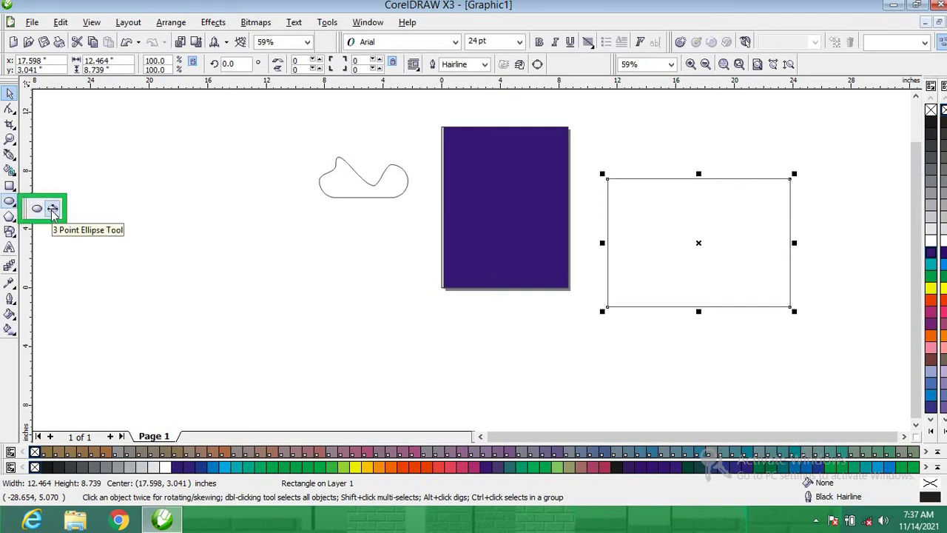
{"action": "left_click", "coordinate": [36, 208]}
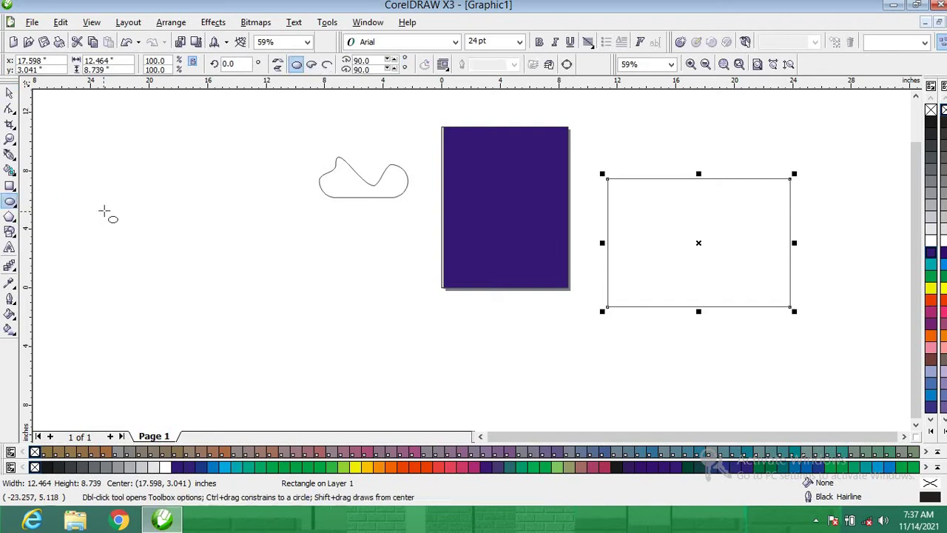
{"action": "left_click_drag", "start_coordinate": [105, 210], "coordinate": [117, 229]}
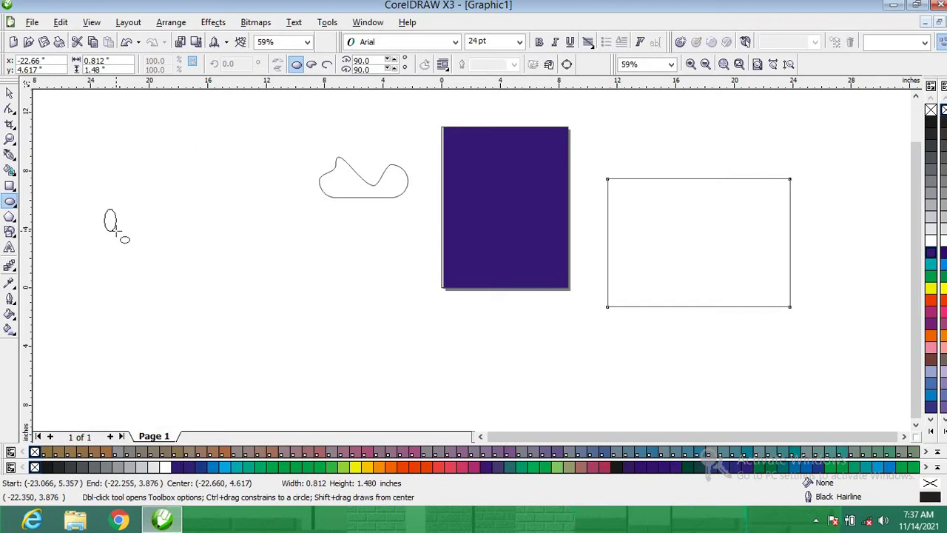
{"action": "left_click_drag", "start_coordinate": [117, 229], "coordinate": [238, 340]}
{"action": "left_click_drag", "start_coordinate": [266, 373], "coordinate": [278, 385]}
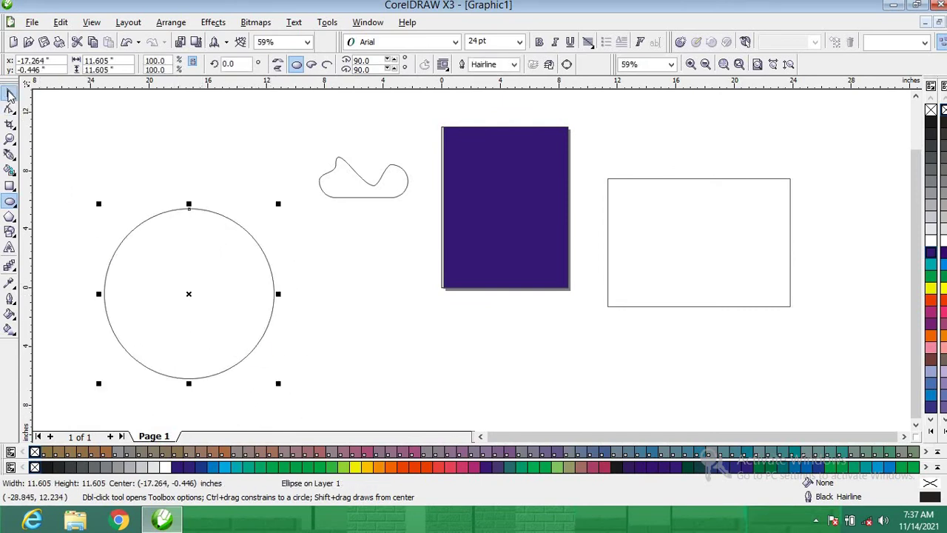
Move the circle up toward the curve and scale it to about 67.3%, with a diameter of about 7.81 inches
{"action": "left_click", "coordinate": [9, 93]}
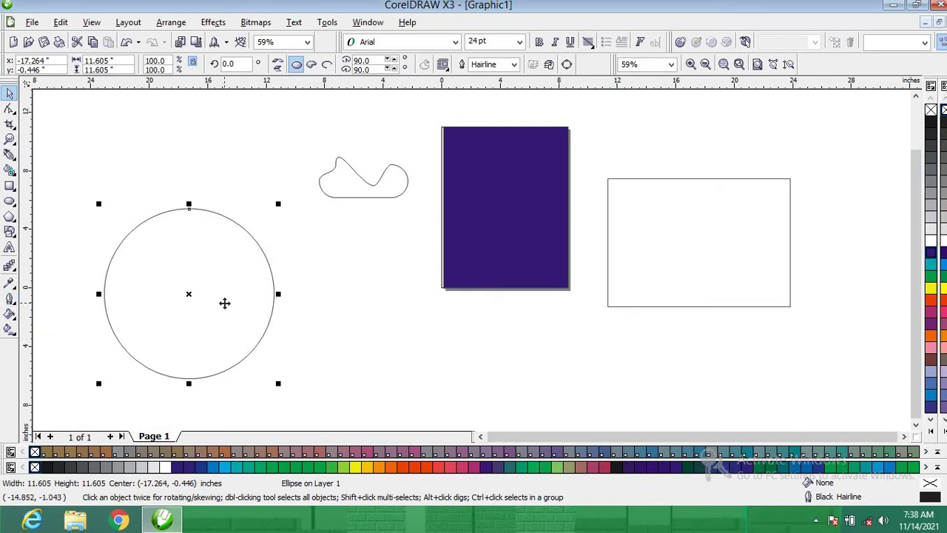
{"action": "left_click_drag", "start_coordinate": [189, 295], "coordinate": [228, 231]}
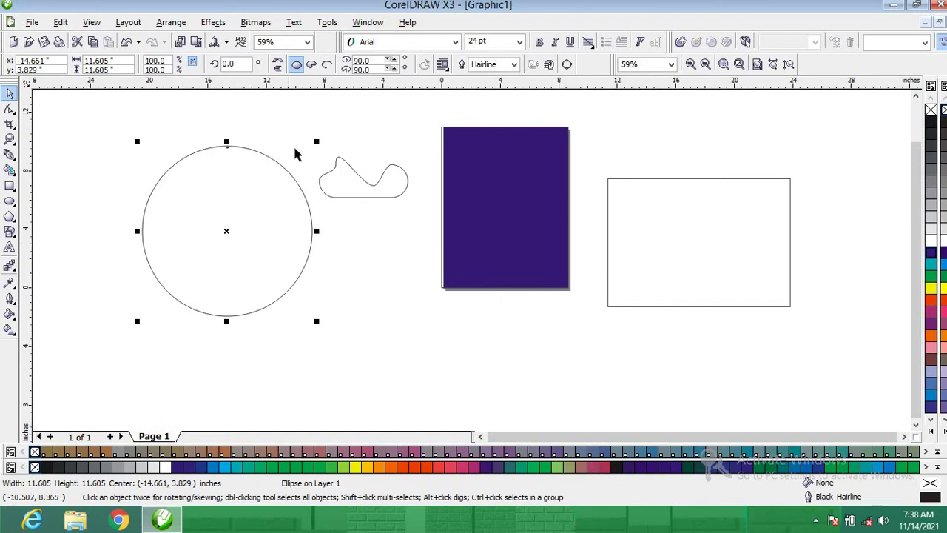
{"action": "left_click_drag", "start_coordinate": [316, 140], "coordinate": [261, 197]}
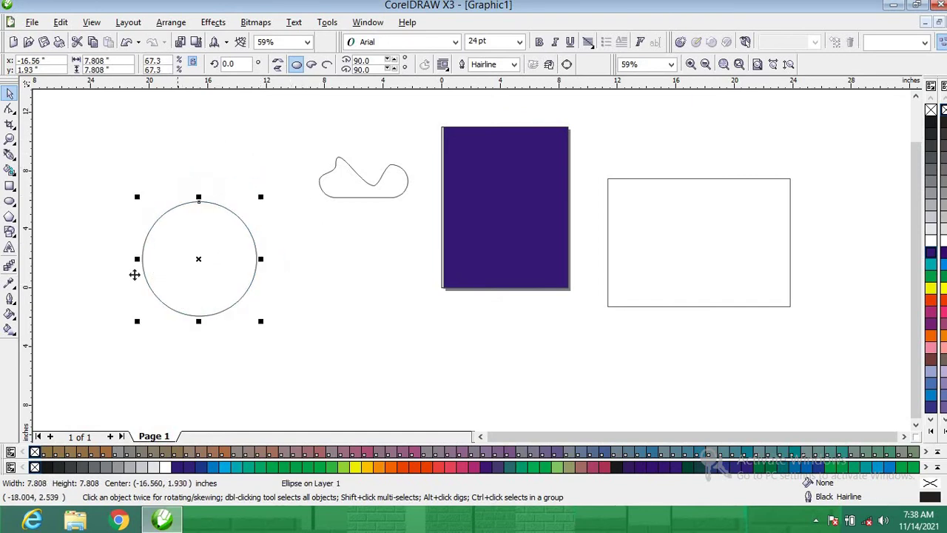
Draw two five-point stars over the circle's upper part, one about 4.54 inches wide and one about 7.95 by 3.24 inches
{"action": "left_click", "coordinate": [14, 222]}
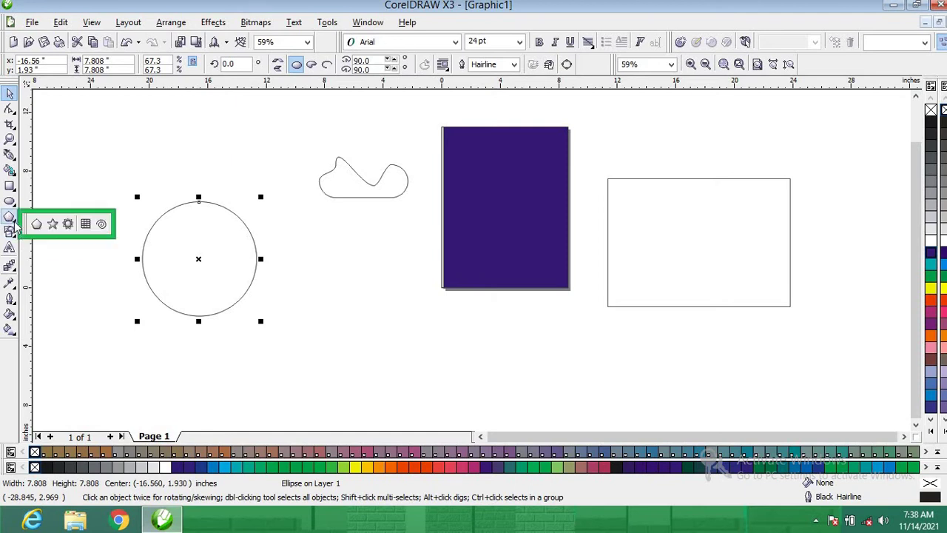
{"action": "left_click", "coordinate": [51, 225]}
{"action": "left_click_drag", "start_coordinate": [92, 178], "coordinate": [170, 254]}
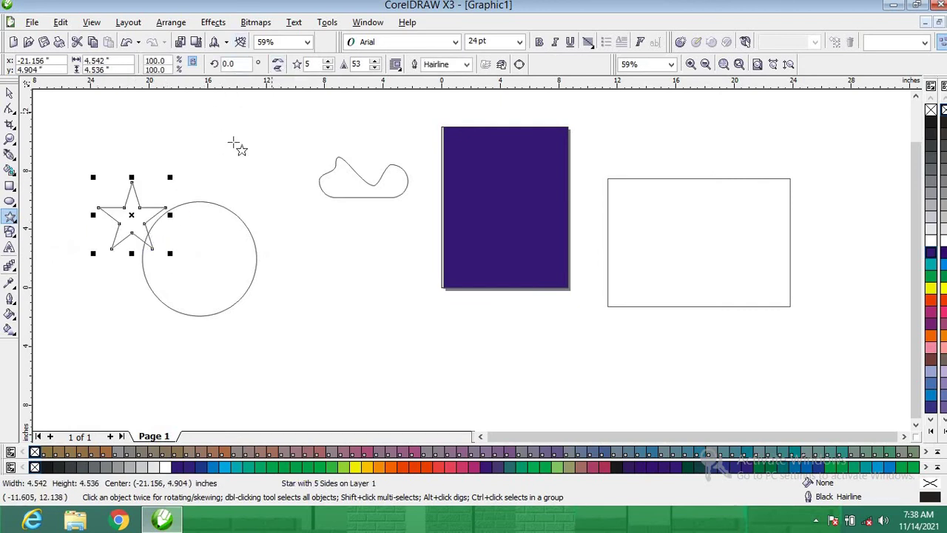
{"action": "left_click_drag", "start_coordinate": [137, 225], "coordinate": [260, 173]}
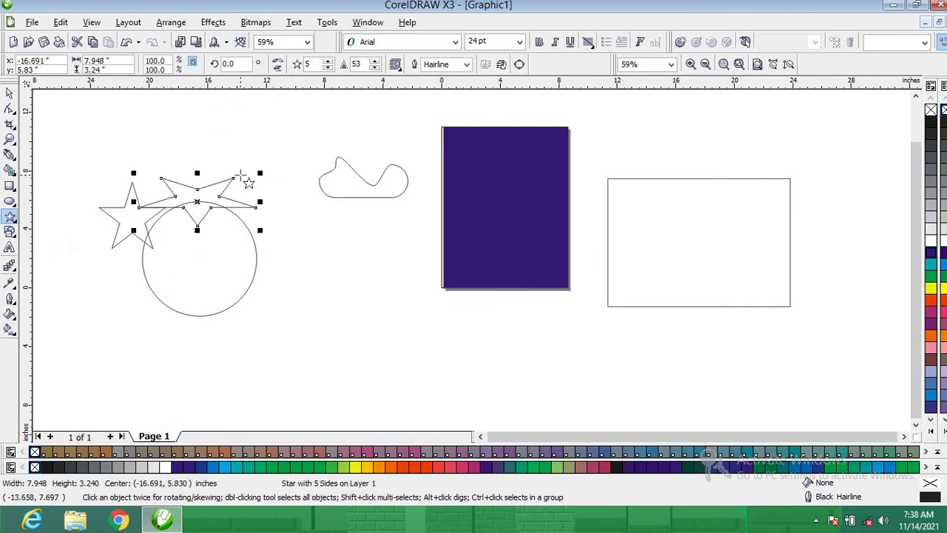
Move both stars above the circle, the wide one to about x -12.25, y 9.17 and the small one to about x -21.86, y 8.22 inches
{"action": "left_click", "coordinate": [9, 93]}
{"action": "left_click_drag", "start_coordinate": [192, 204], "coordinate": [258, 154]}
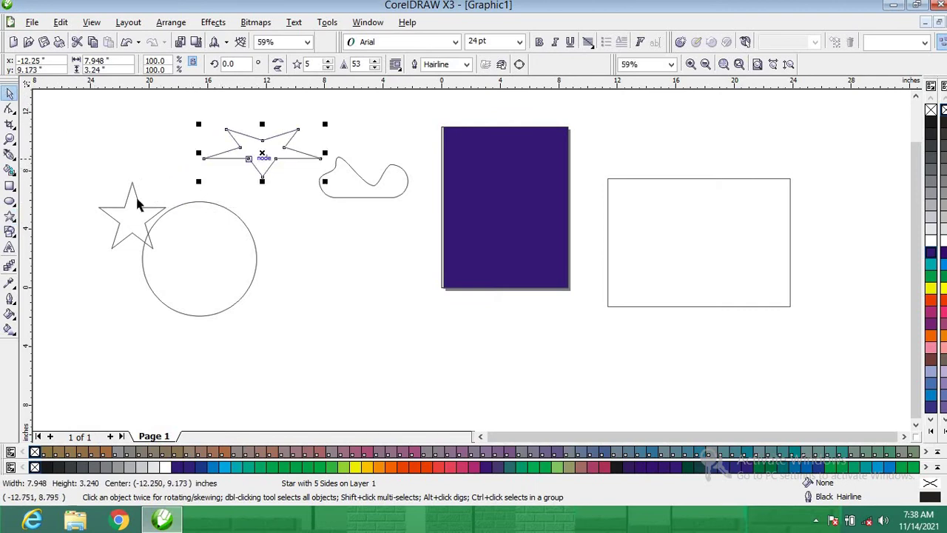
{"action": "left_click_drag", "start_coordinate": [125, 208], "coordinate": [115, 160]}
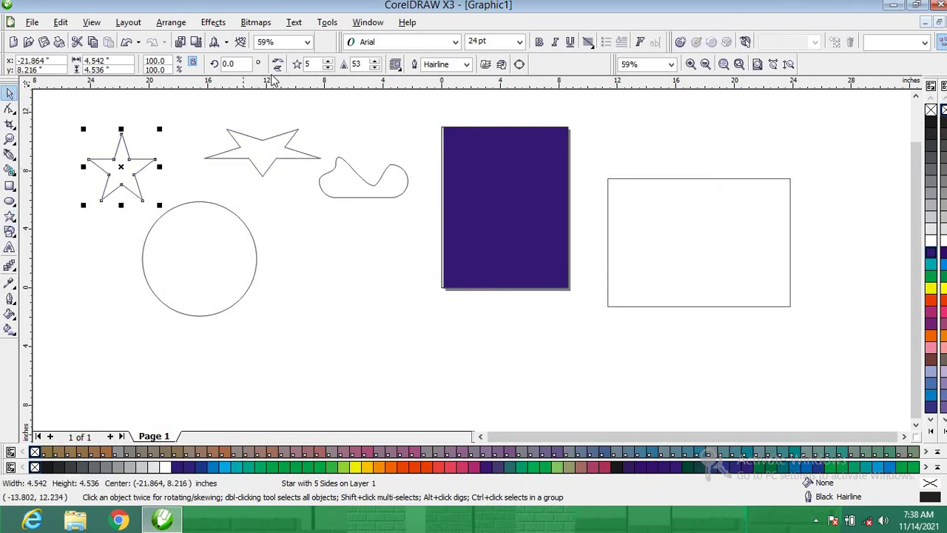
Set the small star's number of points to 19 and move it beside the circle, to about x -7.40, y 2.37 inches
{"action": "left_click", "coordinate": [329, 63]}
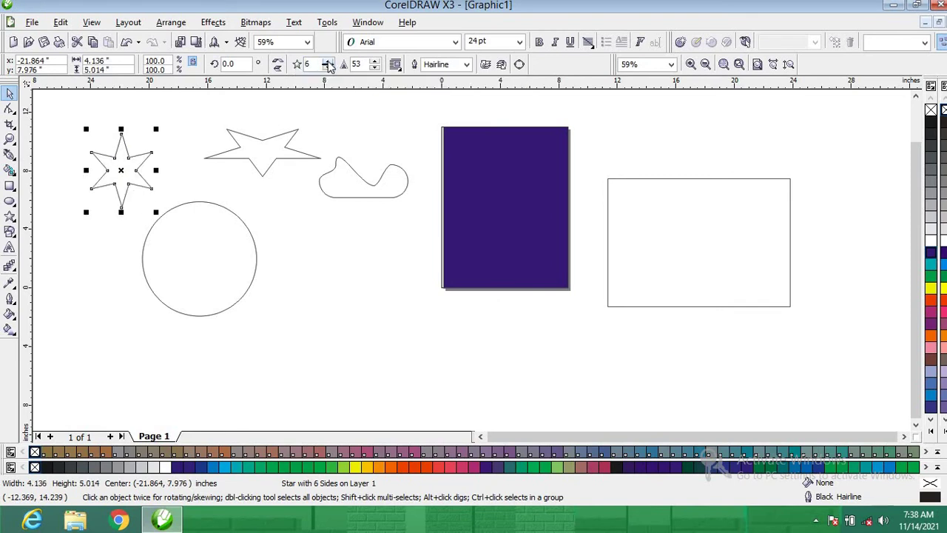
{"action": "left_click", "coordinate": [328, 63]}
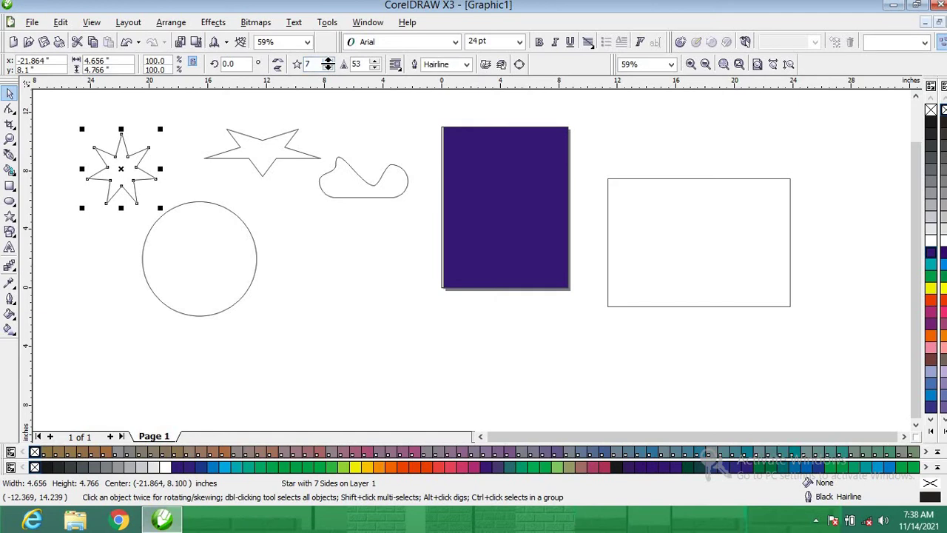
{"action": "left_click", "coordinate": [329, 63]}
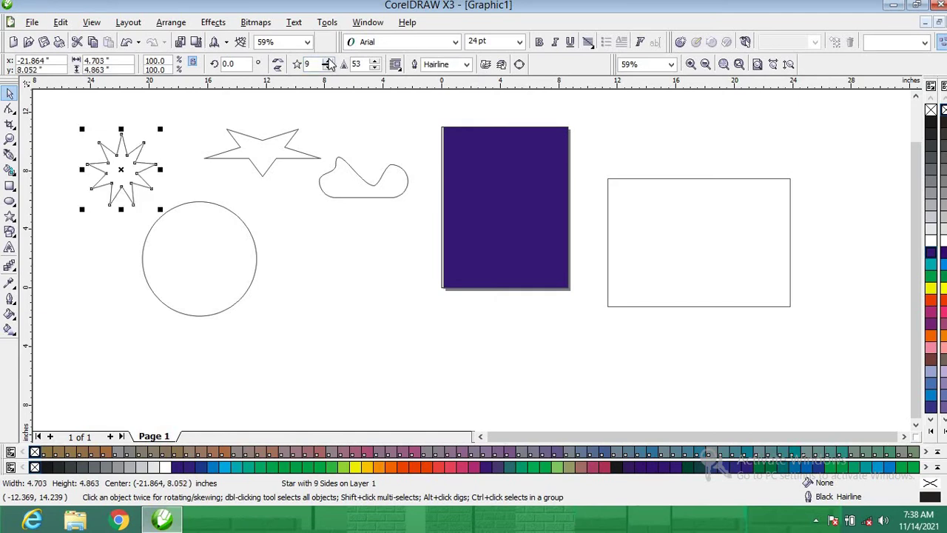
{"action": "left_click", "coordinate": [329, 62]}
{"action": "left_click", "coordinate": [329, 63]}
{"action": "left_click", "coordinate": [328, 63]}
{"action": "left_click", "coordinate": [329, 63]}
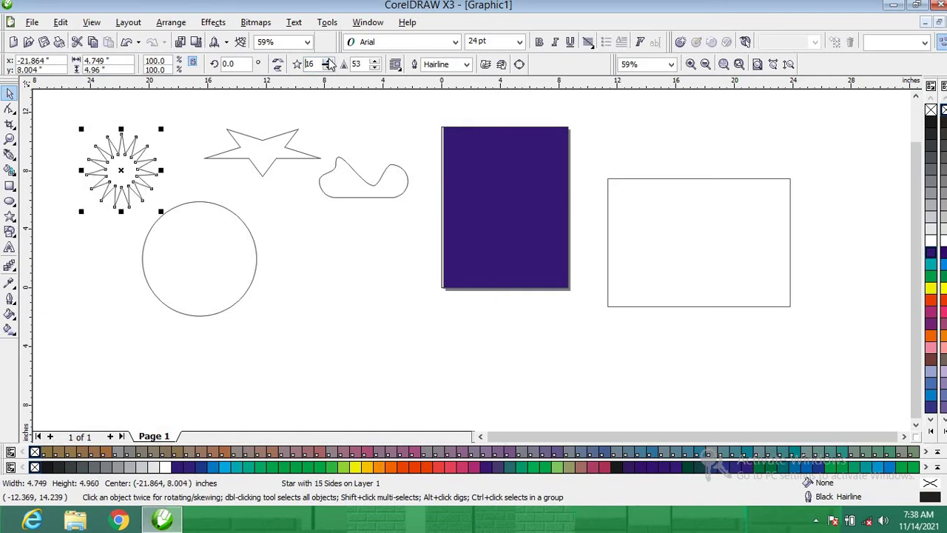
{"action": "left_click", "coordinate": [329, 63]}
{"action": "left_click", "coordinate": [329, 63]}
{"action": "left_click", "coordinate": [329, 63]}
{"action": "left_click", "coordinate": [329, 63]}
{"action": "left_click_drag", "start_coordinate": [129, 158], "coordinate": [340, 242]}
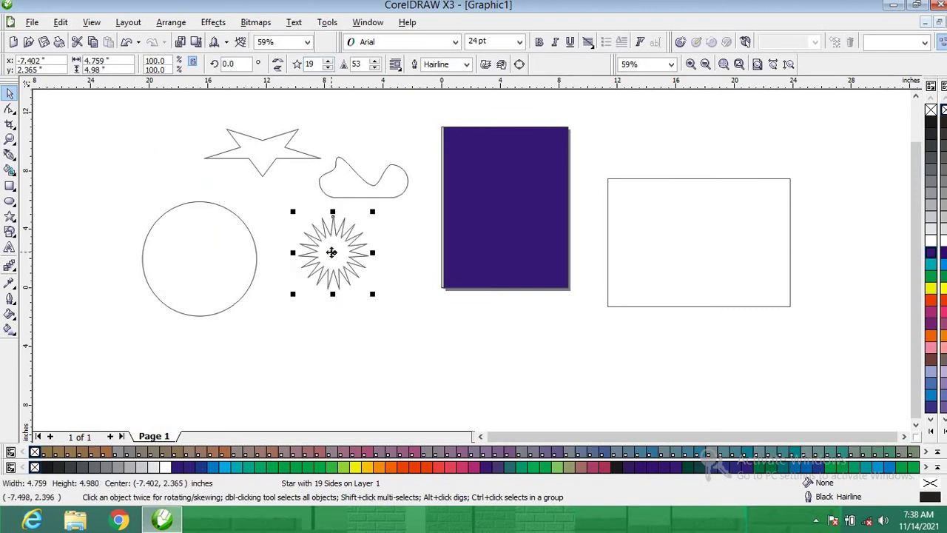
Draw a complex star about 13.5 by 10.5 inches around the circle and set its number of points to 12
{"action": "left_click", "coordinate": [15, 222]}
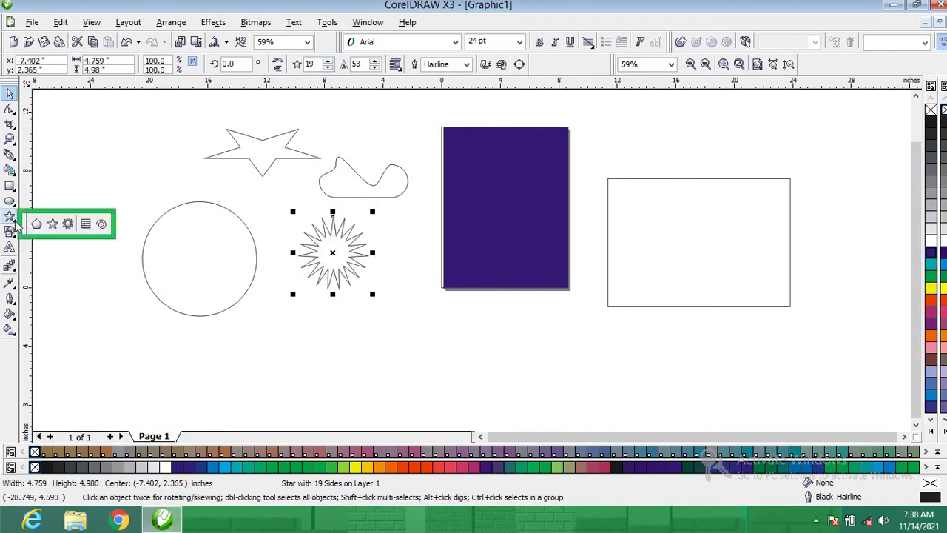
{"action": "left_click", "coordinate": [70, 226]}
{"action": "left_click_drag", "start_coordinate": [110, 194], "coordinate": [314, 349]}
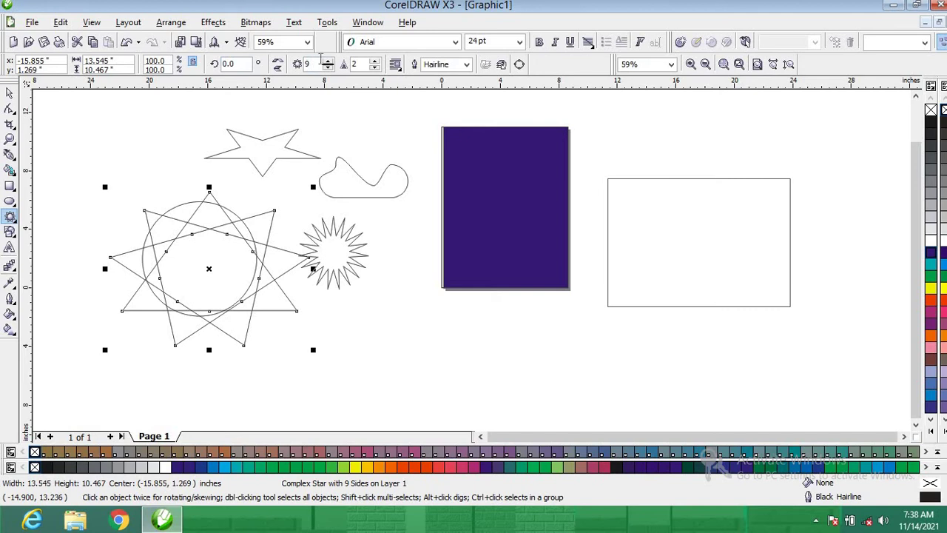
{"action": "left_click", "coordinate": [330, 64]}
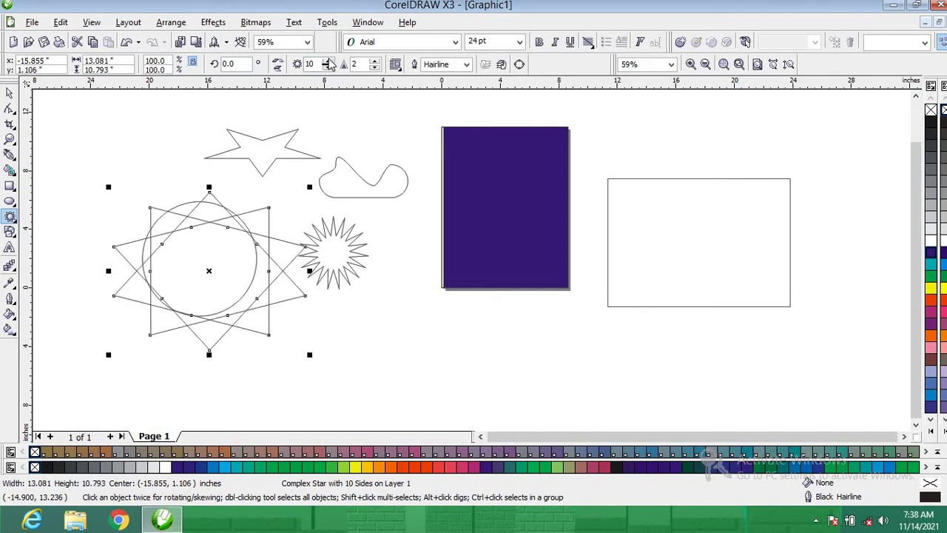
{"action": "left_click", "coordinate": [329, 63]}
{"action": "left_click", "coordinate": [329, 64]}
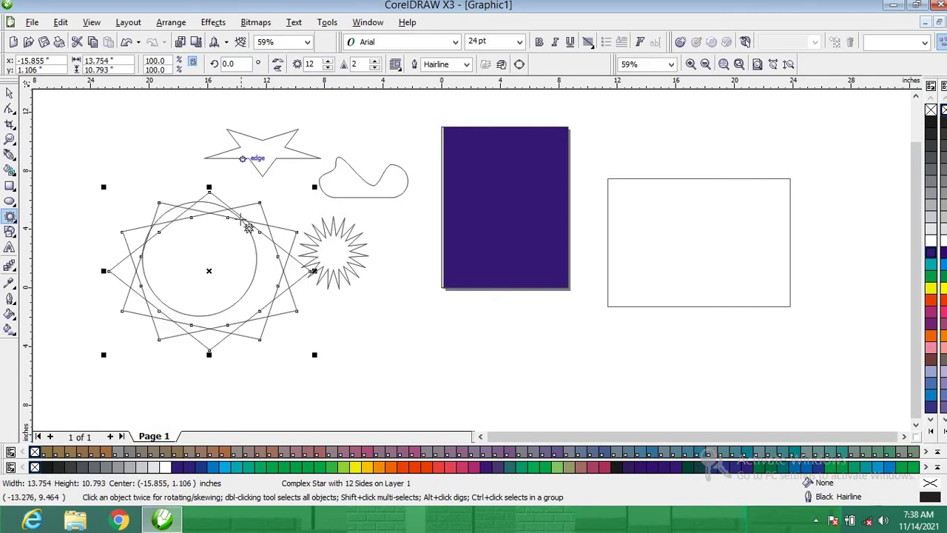
Draw a nine-point complex star about 5.78 by 1.55 inches and move the 12-point one to about x -10.36, y 1.71
{"action": "left_click_drag", "start_coordinate": [234, 251], "coordinate": [328, 219]}
{"action": "left_click", "coordinate": [10, 93]}
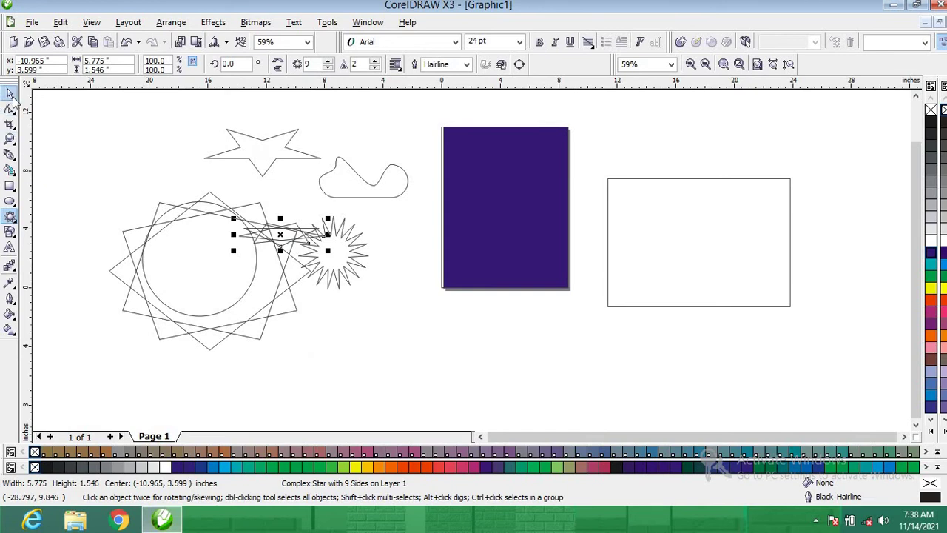
{"action": "key", "text": "Tab"}
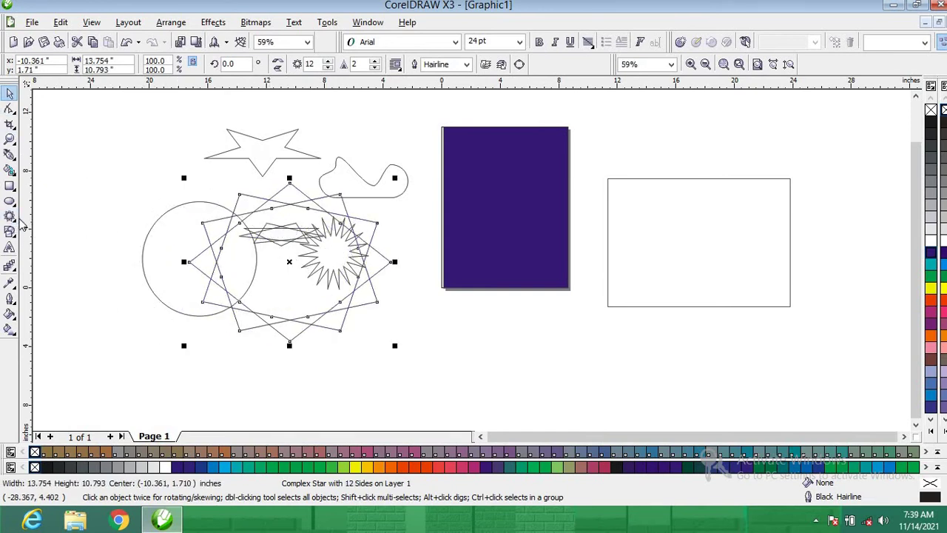
Draw a graph paper grid of 4 columns and 3 rows, about 16.14 by 14.04 inches, over the shapes, and delete it
{"action": "left_click", "coordinate": [10, 216]}
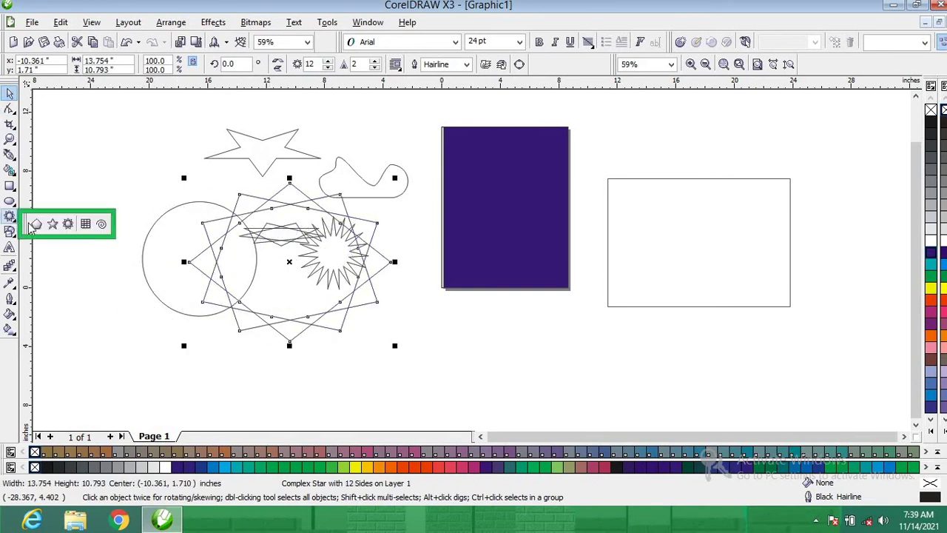
{"action": "left_click", "coordinate": [85, 224]}
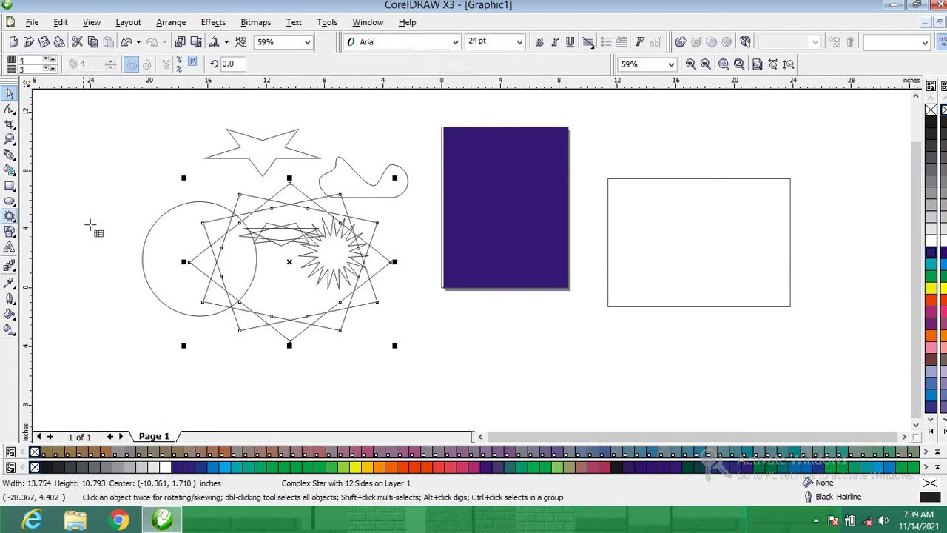
{"action": "left_click_drag", "start_coordinate": [90, 190], "coordinate": [334, 401]}
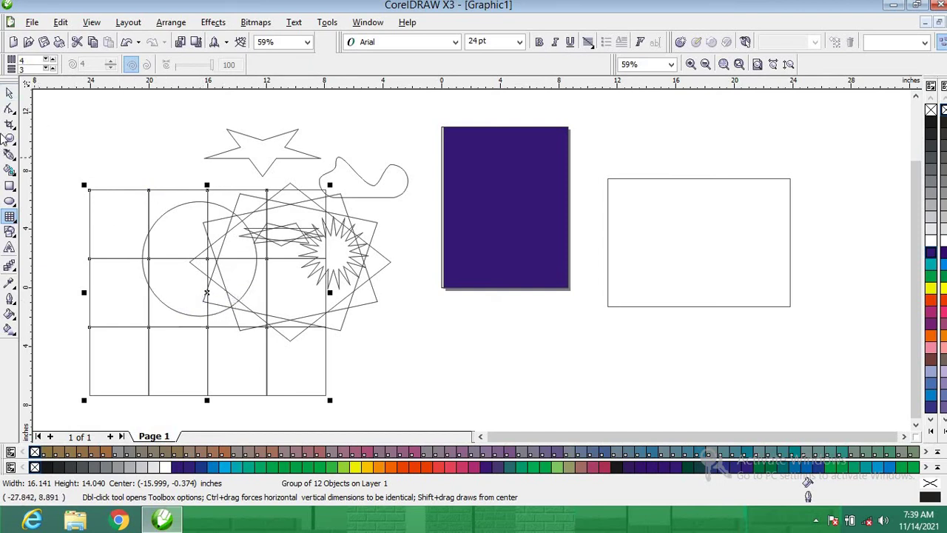
{"action": "left_click", "coordinate": [10, 93]}
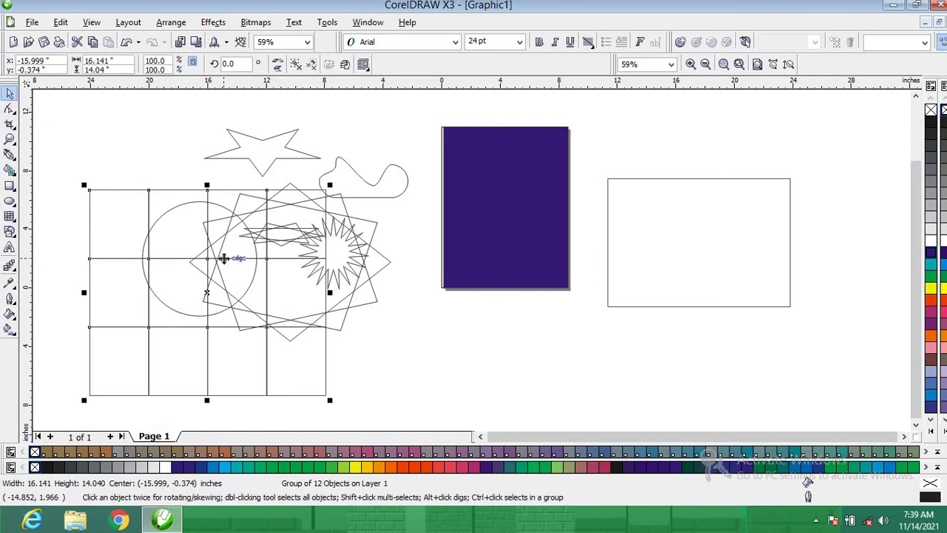
{"action": "key", "text": "Delete"}
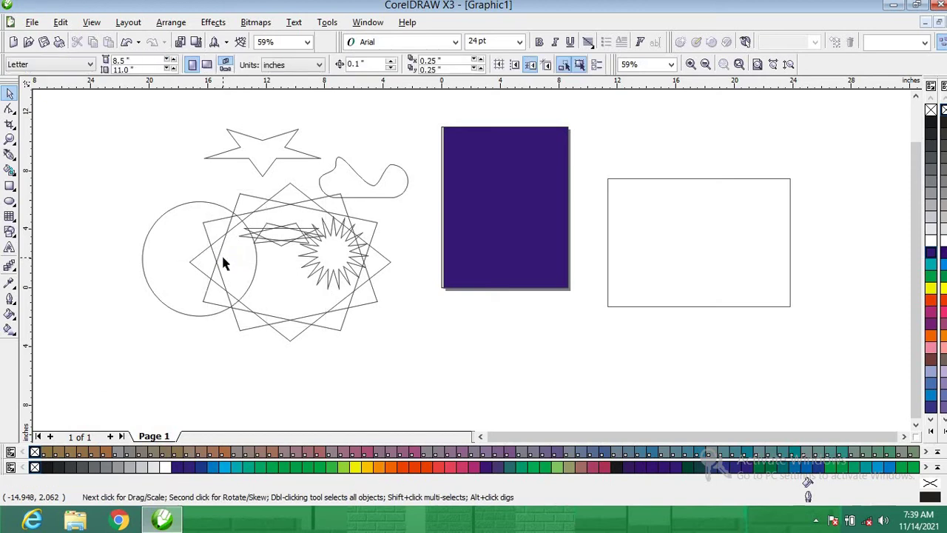
Draw a symmetrical spiral with 4 revolutions over the circle and complex star, and delete it
{"action": "left_click", "coordinate": [9, 216]}
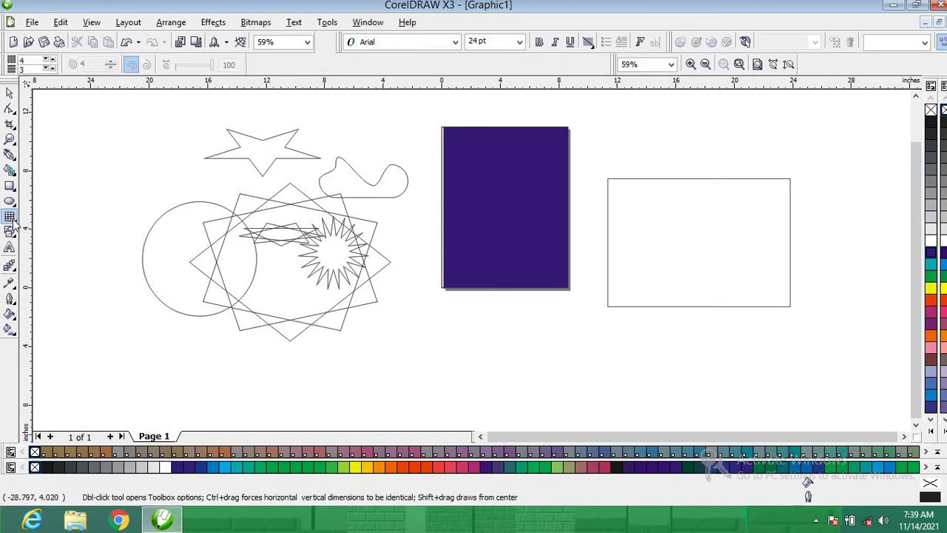
{"action": "left_click", "coordinate": [12, 221]}
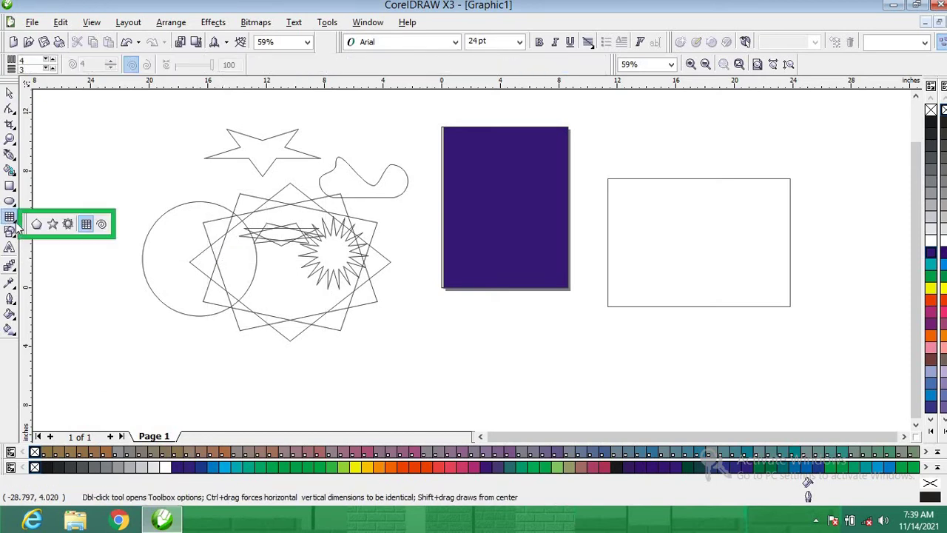
{"action": "left_click", "coordinate": [103, 224]}
{"action": "left_click_drag", "start_coordinate": [105, 197], "coordinate": [337, 392]}
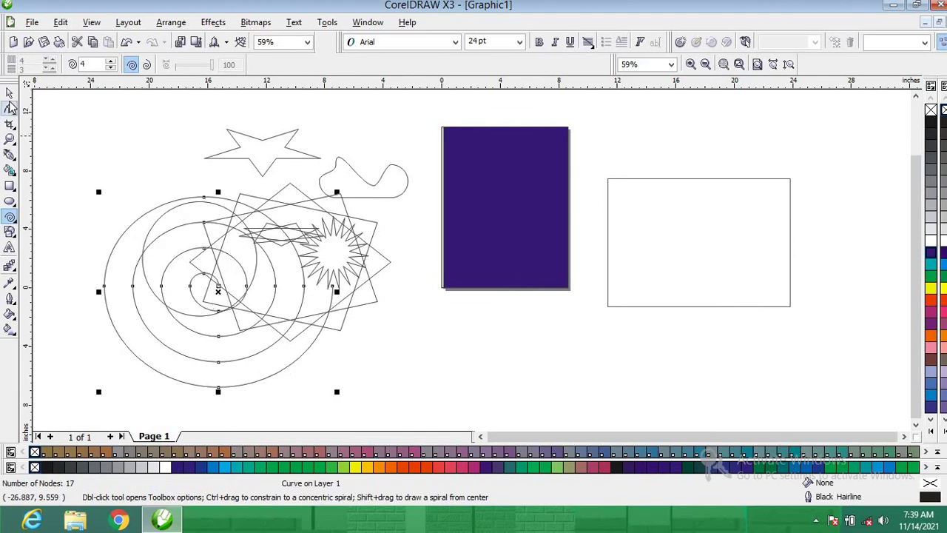
{"action": "left_click", "coordinate": [10, 93]}
{"action": "key", "text": "Delete"}
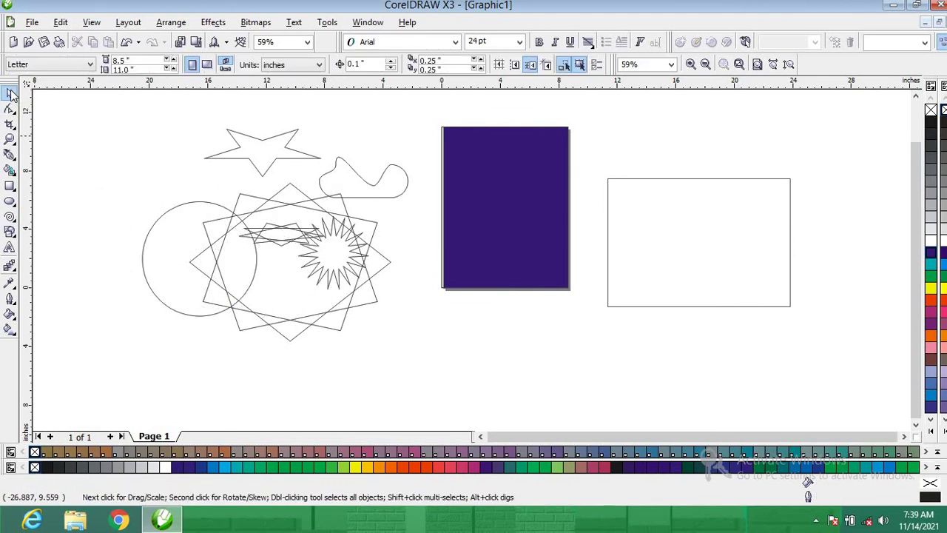
Draw a parallelogram basic shape about 4.97 by 4.63 inches beside the circle and show the available basic shapes
{"action": "left_click", "coordinate": [12, 234]}
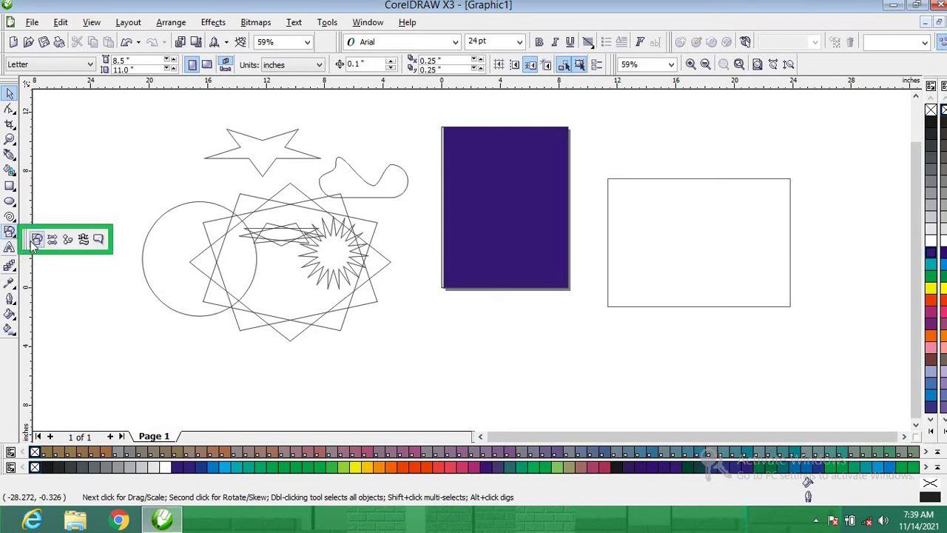
{"action": "left_click", "coordinate": [36, 240]}
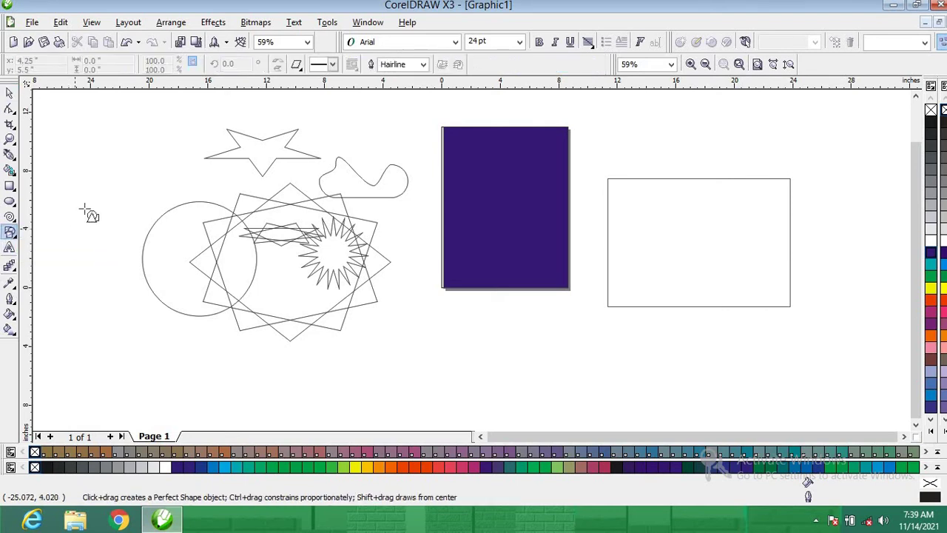
{"action": "left_click_drag", "start_coordinate": [79, 202], "coordinate": [161, 281]}
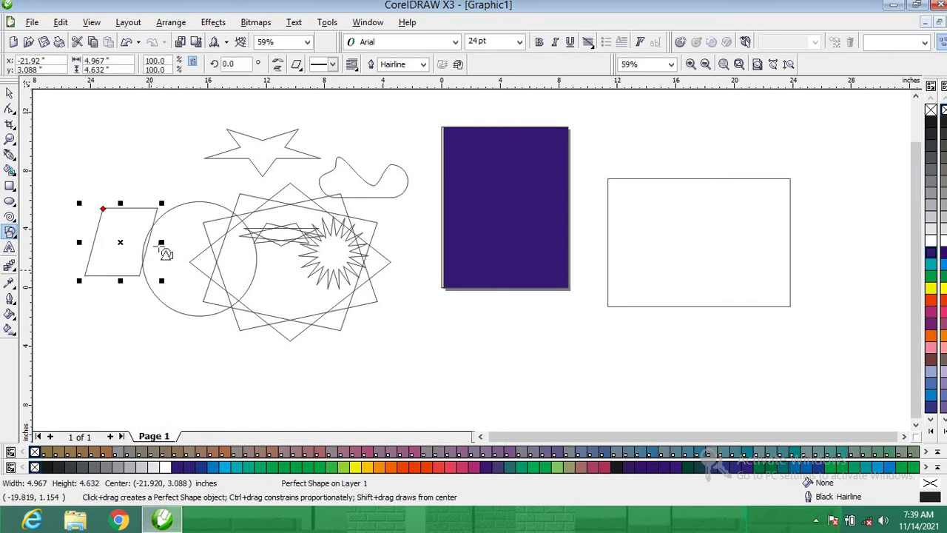
{"action": "left_click", "coordinate": [299, 67]}
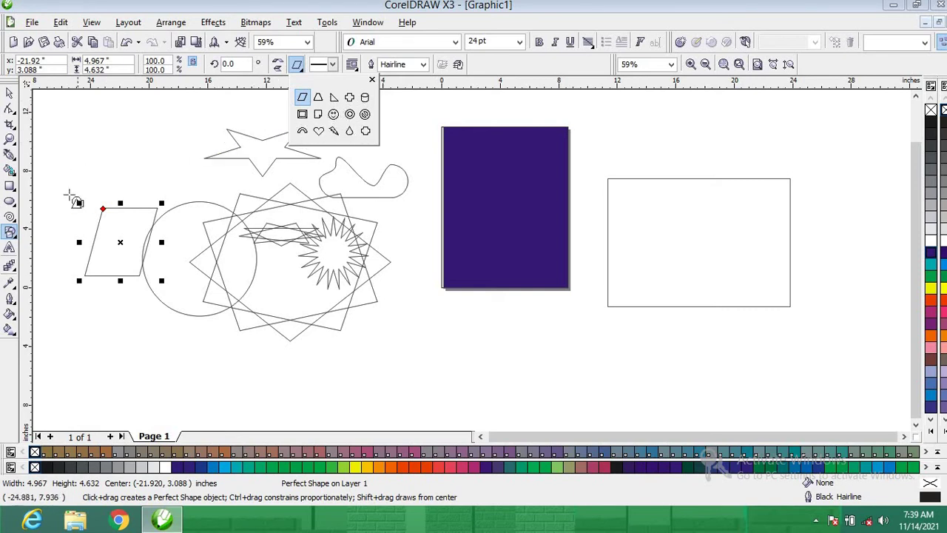
Draw a right-pointing arrow shape about 7.46 by 4.57 inches above the parallelogram and show the available arrow shapes
{"action": "left_click", "coordinate": [16, 236]}
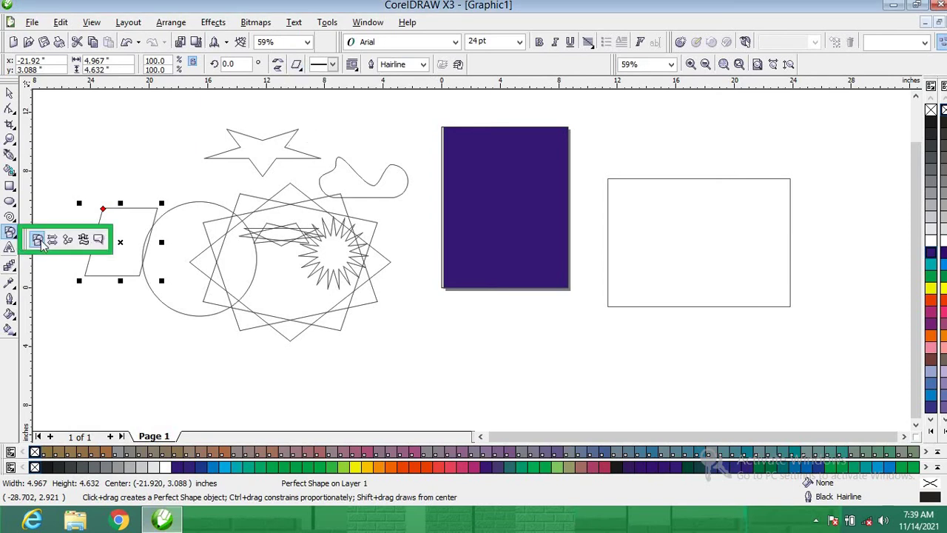
{"action": "left_click", "coordinate": [51, 239]}
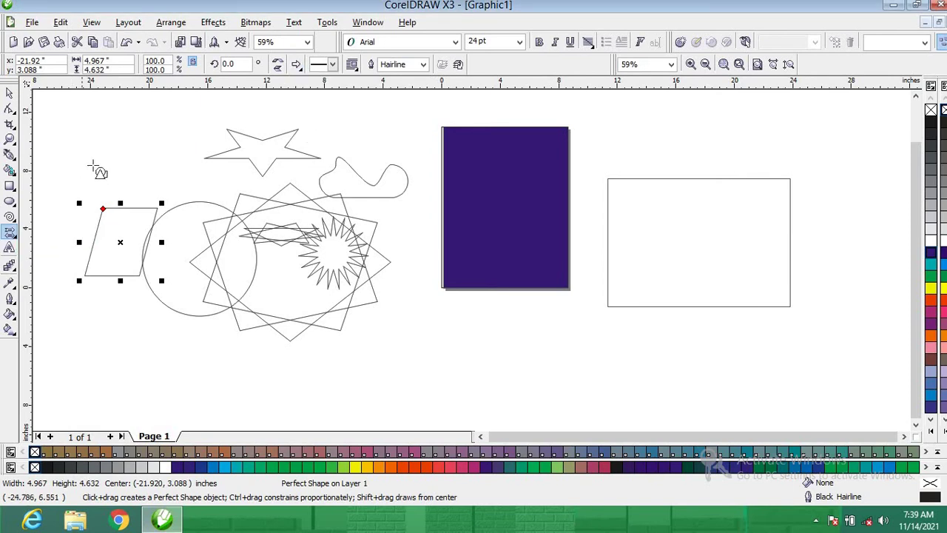
{"action": "left_click_drag", "start_coordinate": [92, 150], "coordinate": [210, 226]}
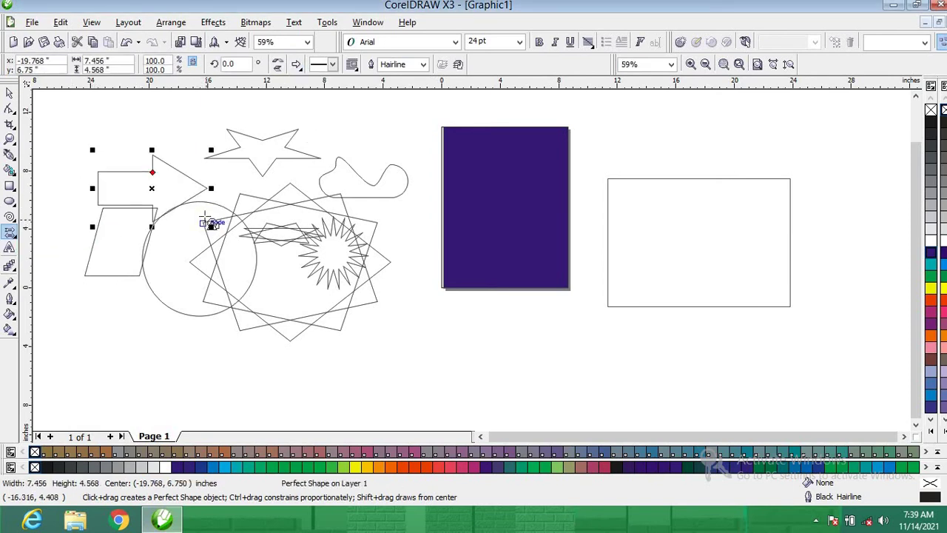
{"action": "left_click", "coordinate": [296, 66]}
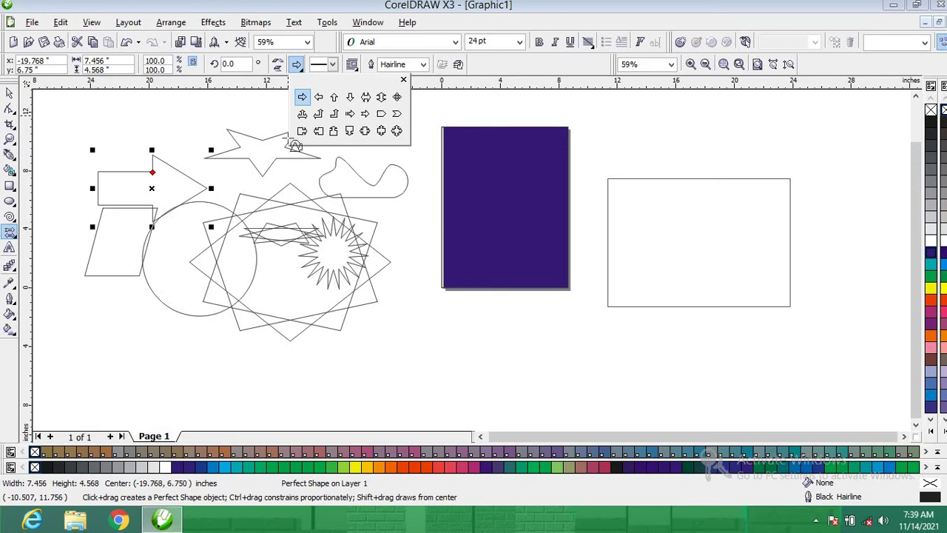
Draw a flowchart parallelogram about 4.73 by 6.93 inches across the page's left edge and show the available flowchart shapes
{"action": "left_click", "coordinate": [15, 239]}
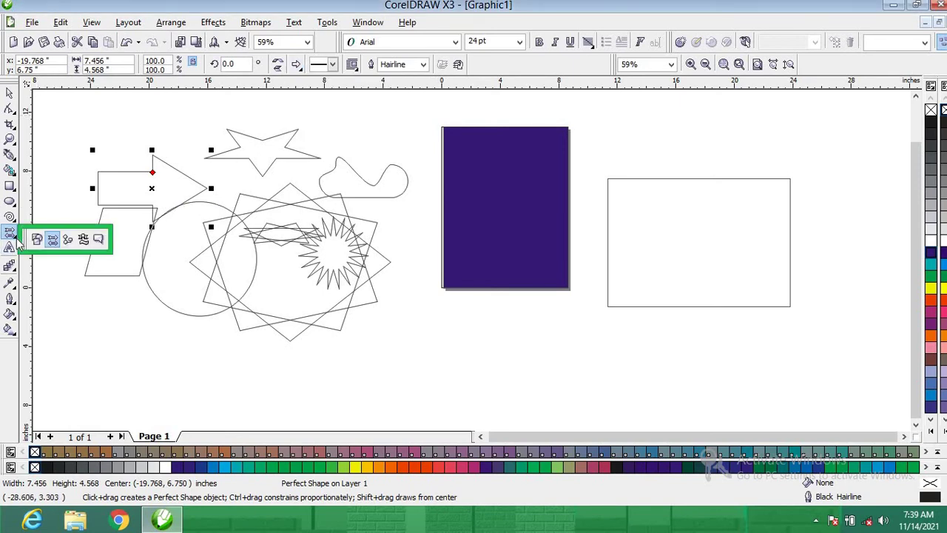
{"action": "left_click", "coordinate": [68, 240]}
{"action": "left_click_drag", "start_coordinate": [404, 138], "coordinate": [483, 250]}
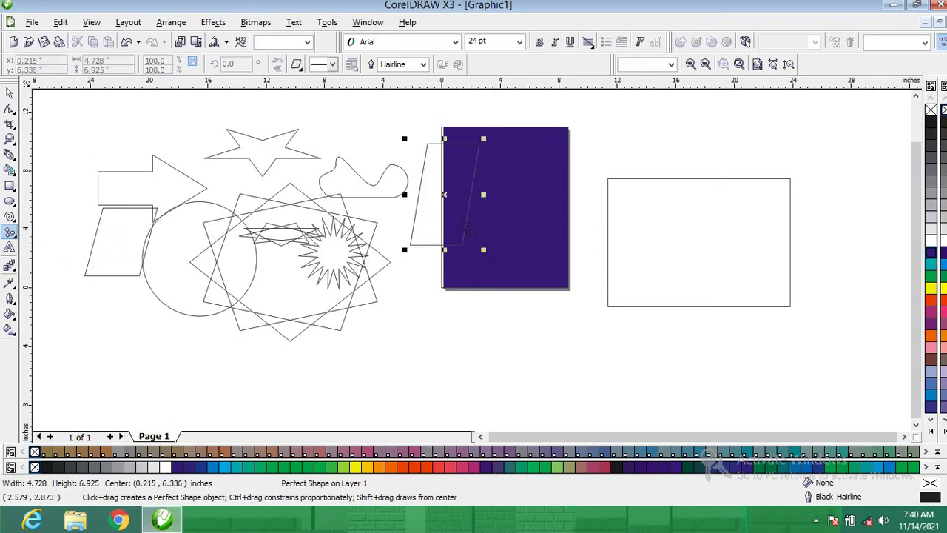
{"action": "left_click", "coordinate": [298, 65]}
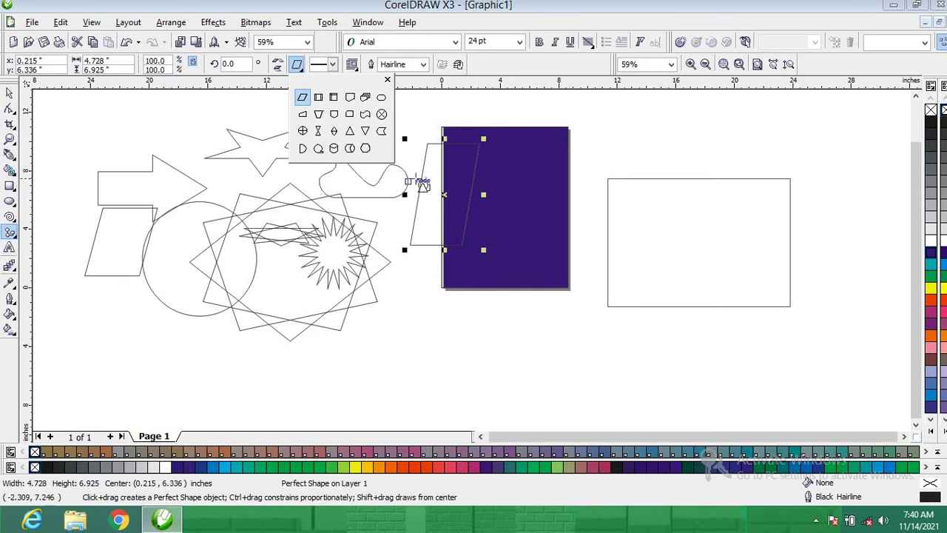
{"action": "left_click", "coordinate": [9, 95]}
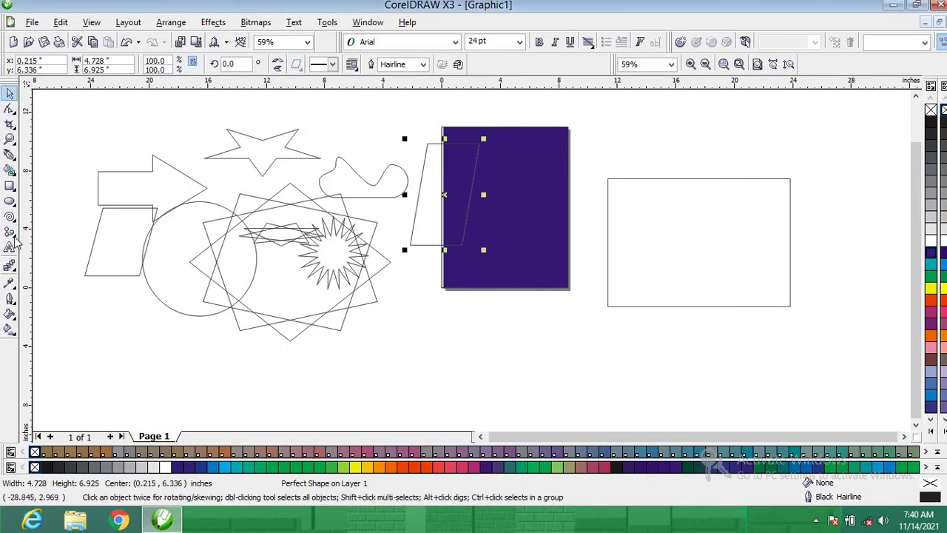
Add a short piece of 24 pt Arial artistic text below the page at about x 3.06, y -2.62 inches
{"action": "left_click", "coordinate": [9, 249]}
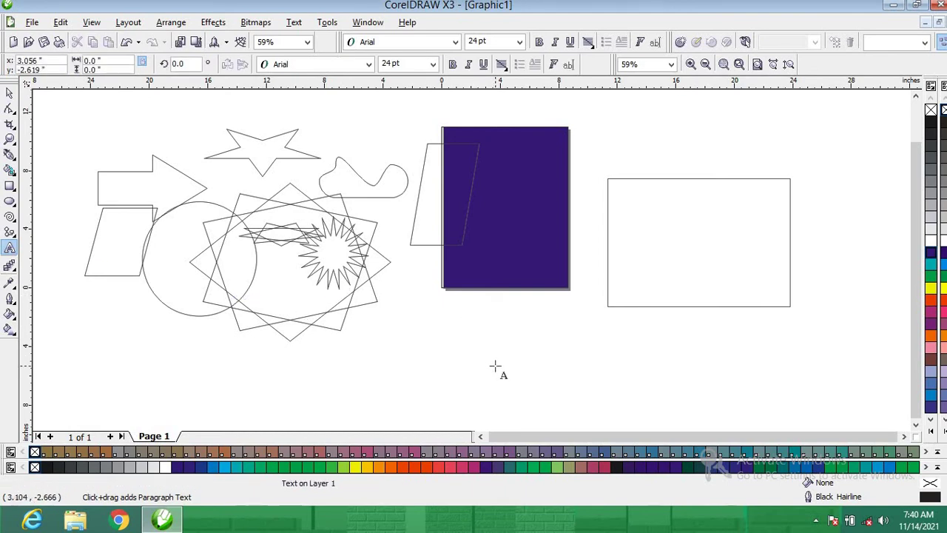
{"action": "type", "text": "\""}
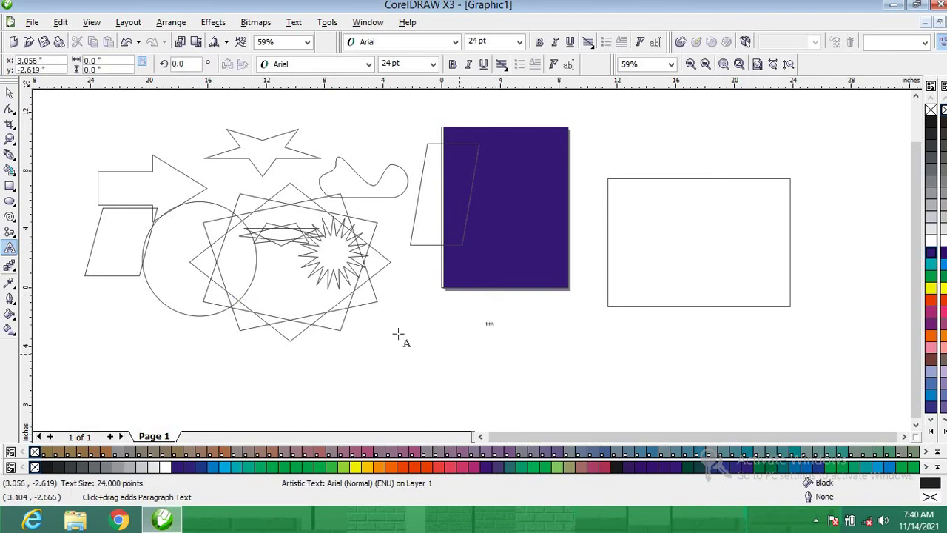
{"action": "key", "text": "Escape"}
{"action": "left_click", "coordinate": [9, 93]}
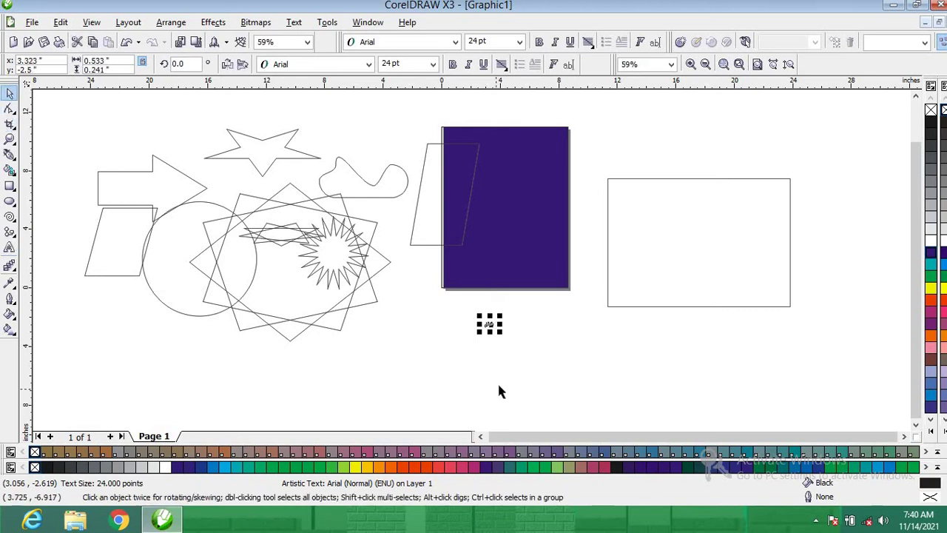
Enlarge the artistic text below the page to about 5.59 by 2.52 inches, about 251 pt
{"action": "left_click", "coordinate": [506, 342]}
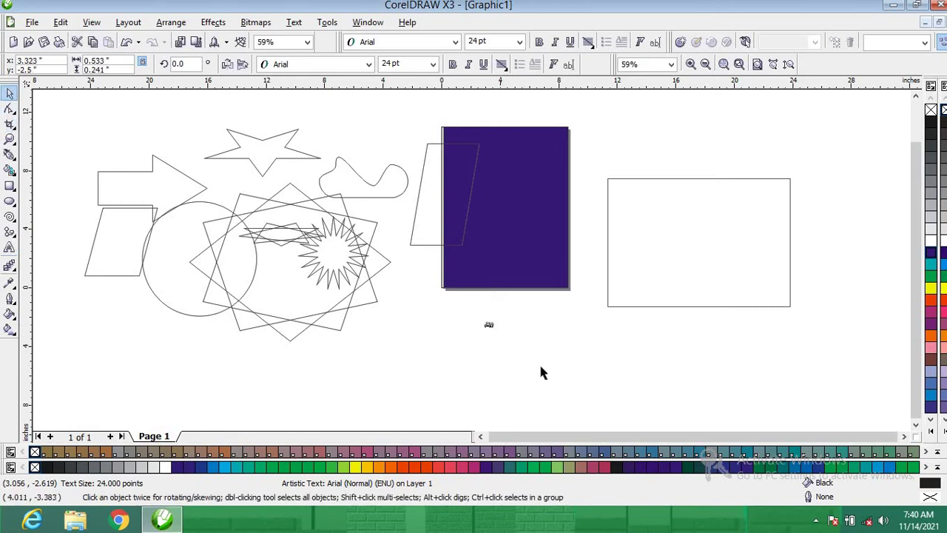
{"action": "left_click", "coordinate": [491, 325]}
{"action": "left_click_drag", "start_coordinate": [495, 330], "coordinate": [572, 362]}
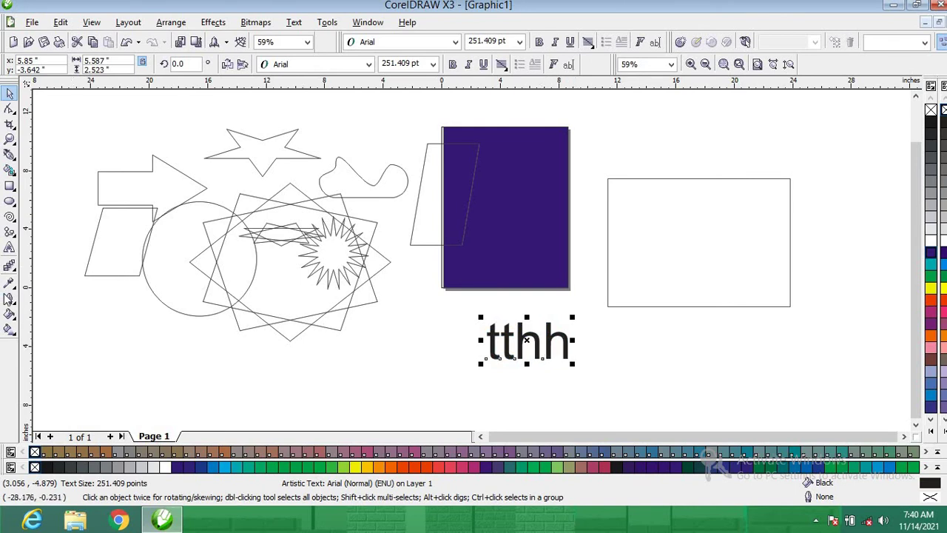
Delete all the characters of the enlarged artistic text below the page
{"action": "left_click", "coordinate": [10, 249]}
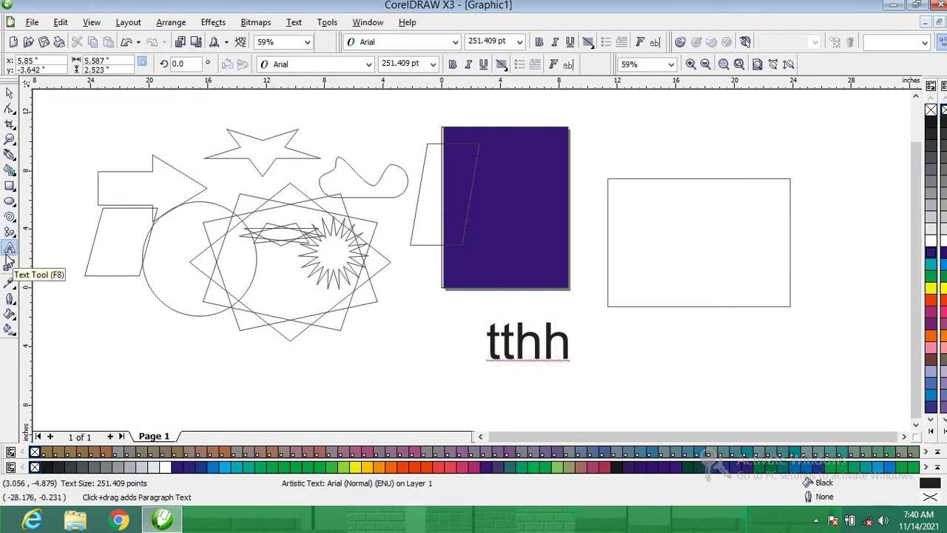
{"action": "key", "text": "BackSpace"}
{"action": "key", "text": "BackSpace"}
{"action": "key", "text": "BackSpace"}
{"action": "key", "text": "BackSpace"}
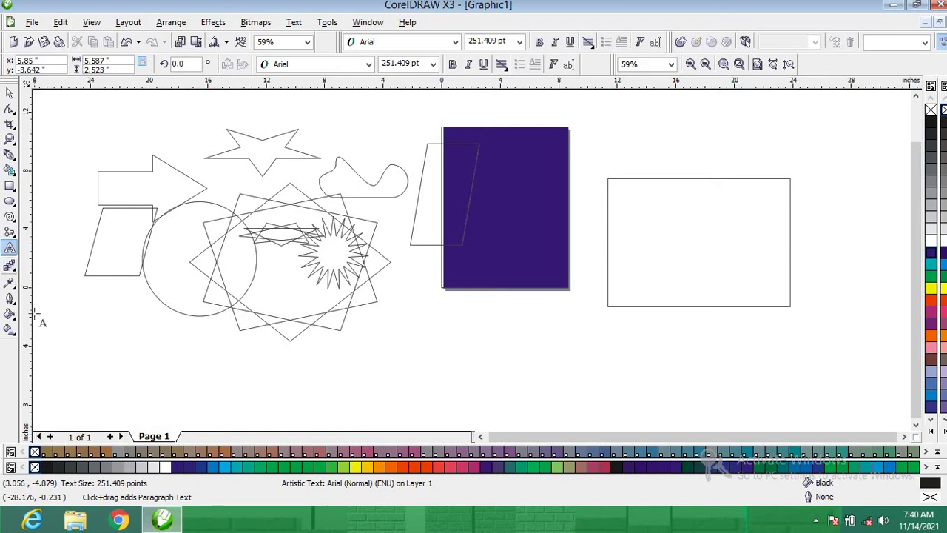
Apply a downward-fading linear transparency at about -94.8 degrees to the page-sized rectangle and recolour it yellow, finally 90% Black
{"action": "left_click", "coordinate": [11, 266]}
{"action": "left_click", "coordinate": [18, 275]}
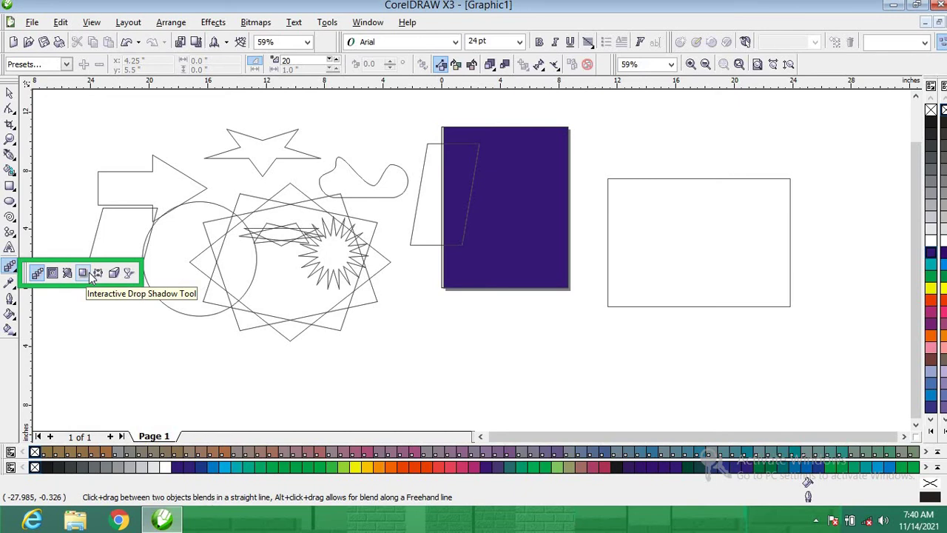
{"action": "left_click", "coordinate": [129, 274]}
{"action": "left_click", "coordinate": [508, 201]}
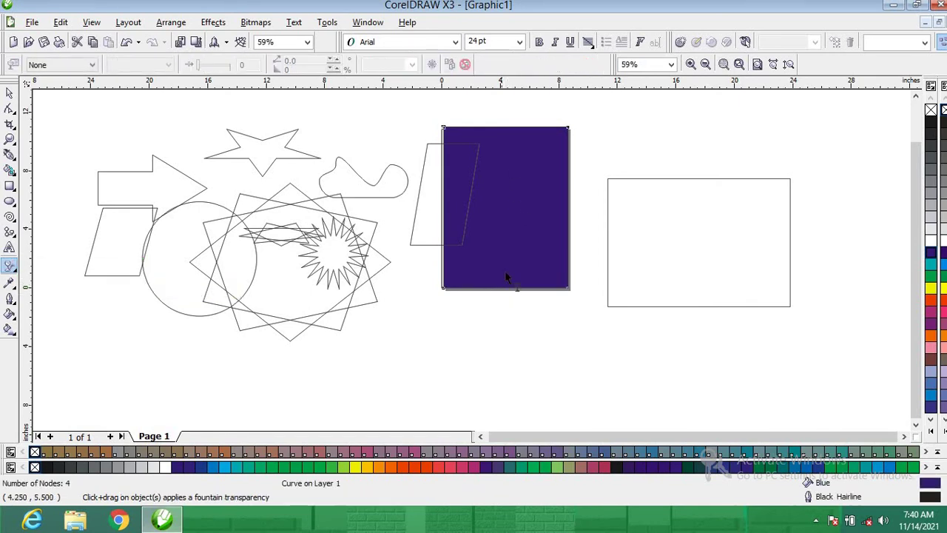
{"action": "left_click_drag", "start_coordinate": [515, 255], "coordinate": [508, 251]}
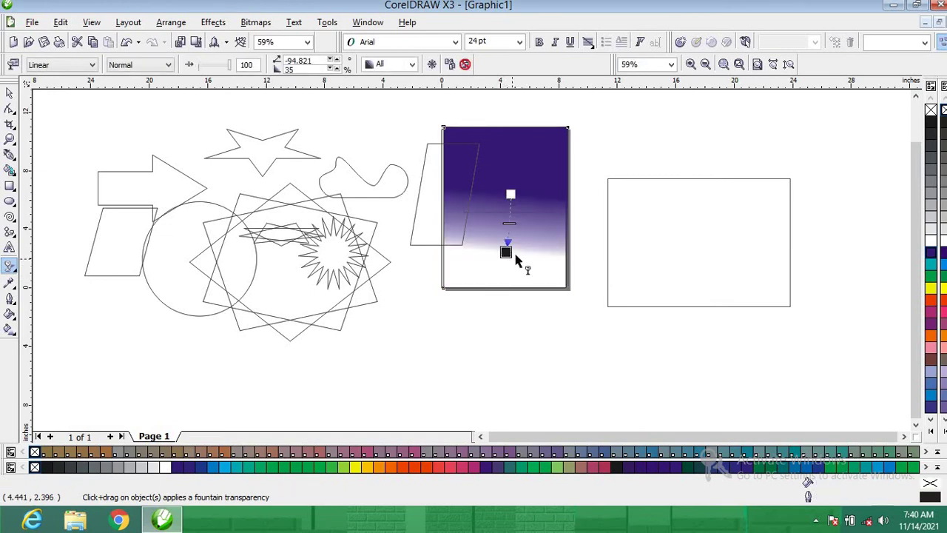
{"action": "left_click", "coordinate": [932, 289]}
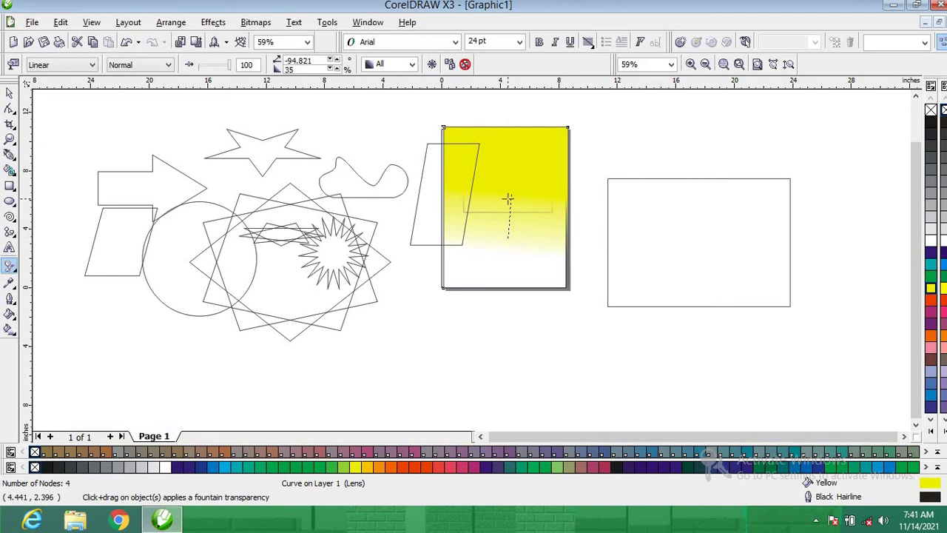
{"action": "left_click", "coordinate": [930, 131]}
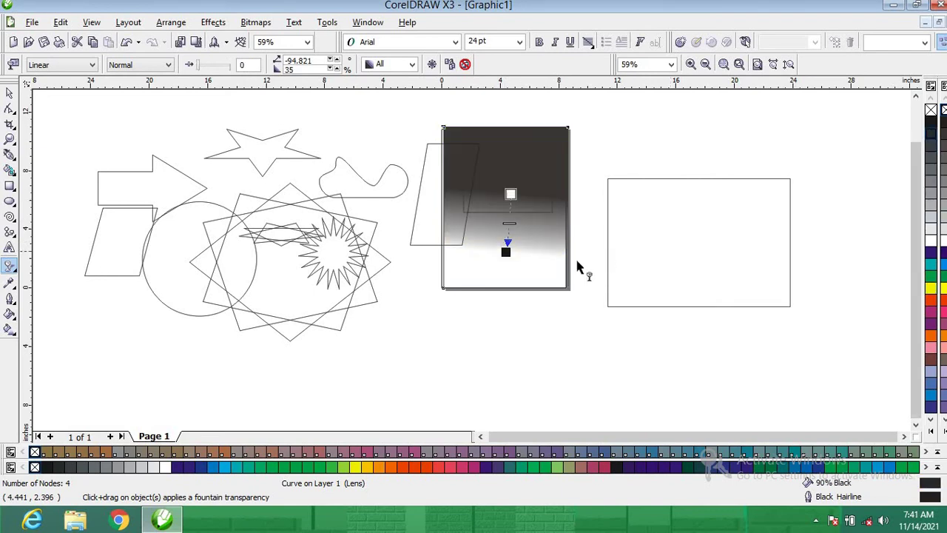
Show the Eyedropper tool, the Outline Pen settings with their colour choices, and the preset outline widths
{"action": "left_click", "coordinate": [10, 285]}
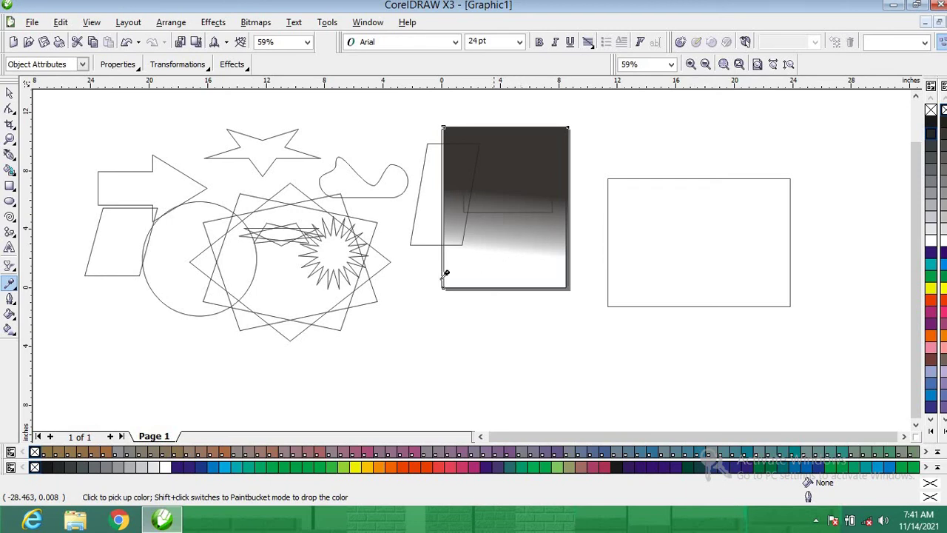
{"action": "left_click", "coordinate": [10, 300]}
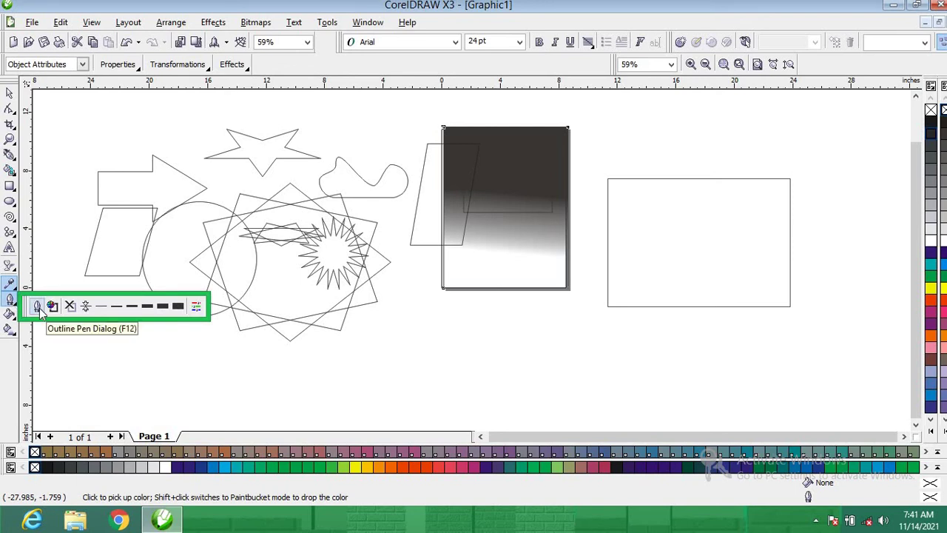
{"action": "left_click", "coordinate": [37, 307]}
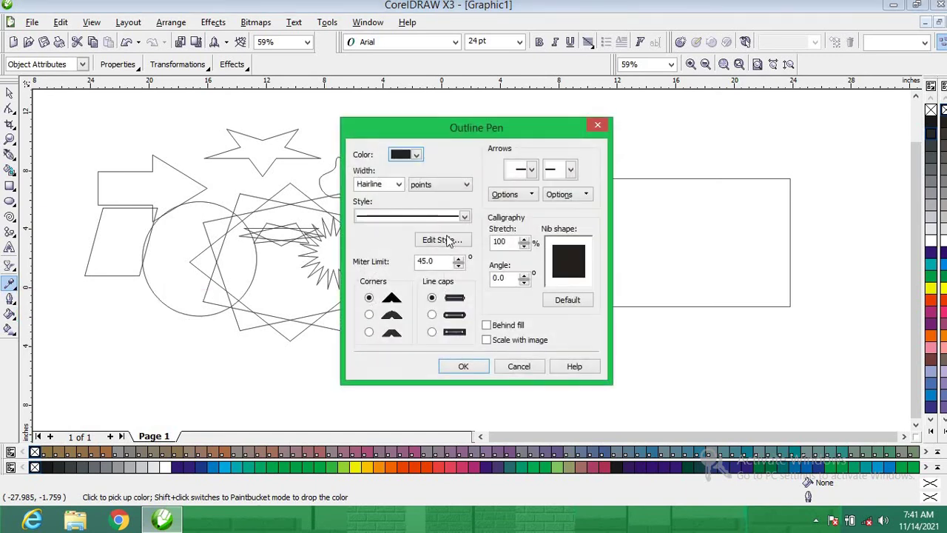
{"action": "left_click", "coordinate": [416, 155]}
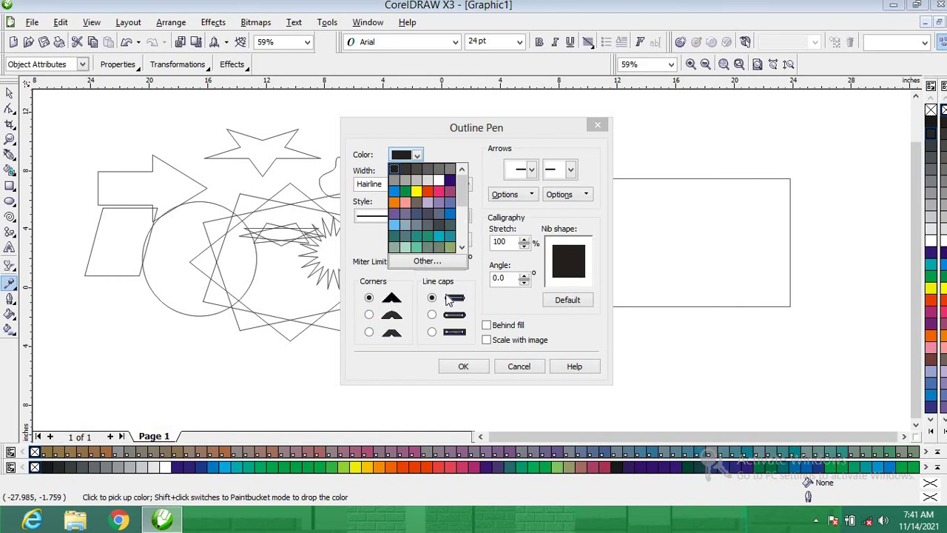
{"action": "left_click", "coordinate": [472, 364]}
{"action": "left_click", "coordinate": [466, 365]}
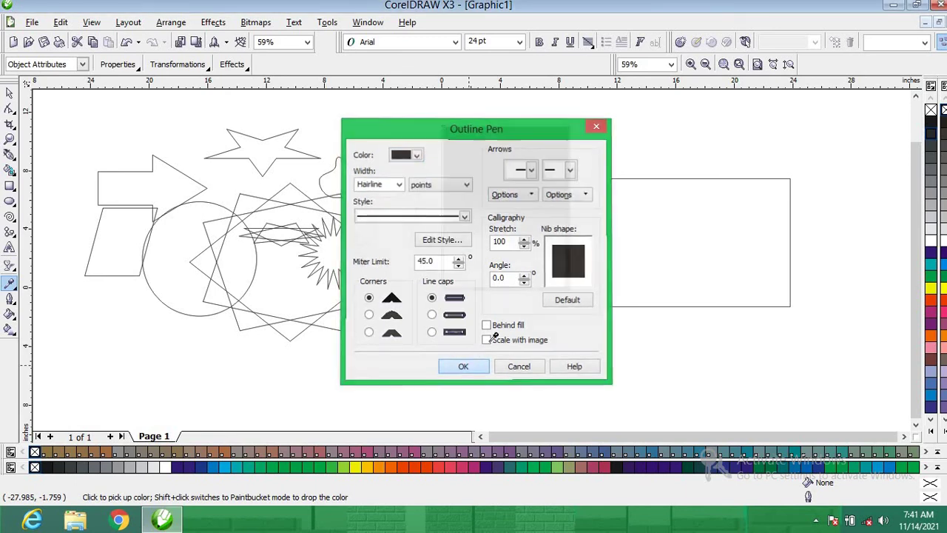
{"action": "left_click", "coordinate": [9, 299]}
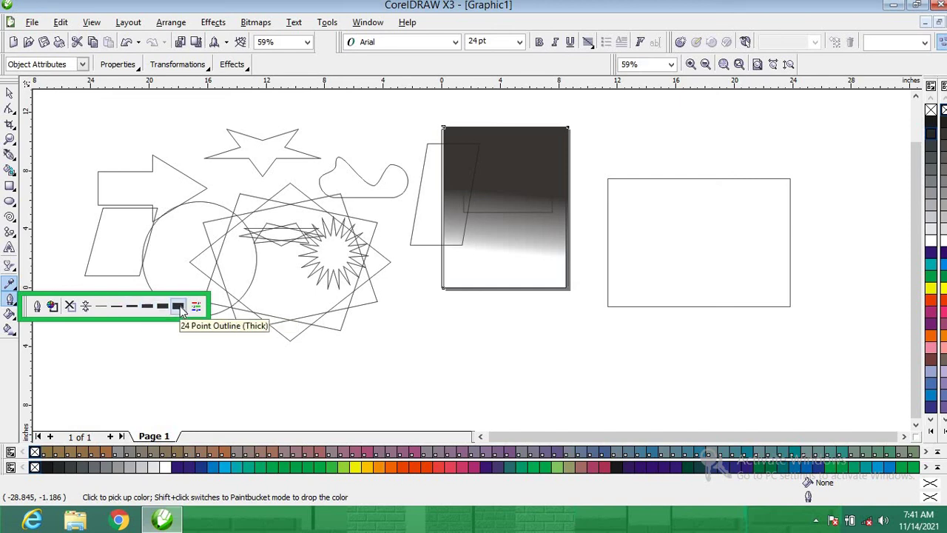
Fill the page-sized rectangle with the black-and-white dotted 2-color pattern, using tiles 2.0 inches wide and high
{"action": "left_click", "coordinate": [10, 314]}
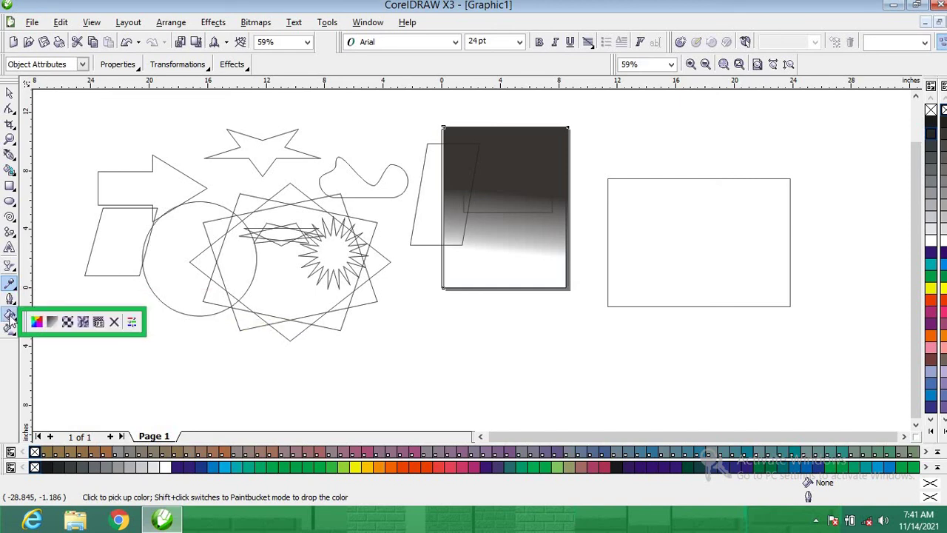
{"action": "left_click", "coordinate": [85, 324]}
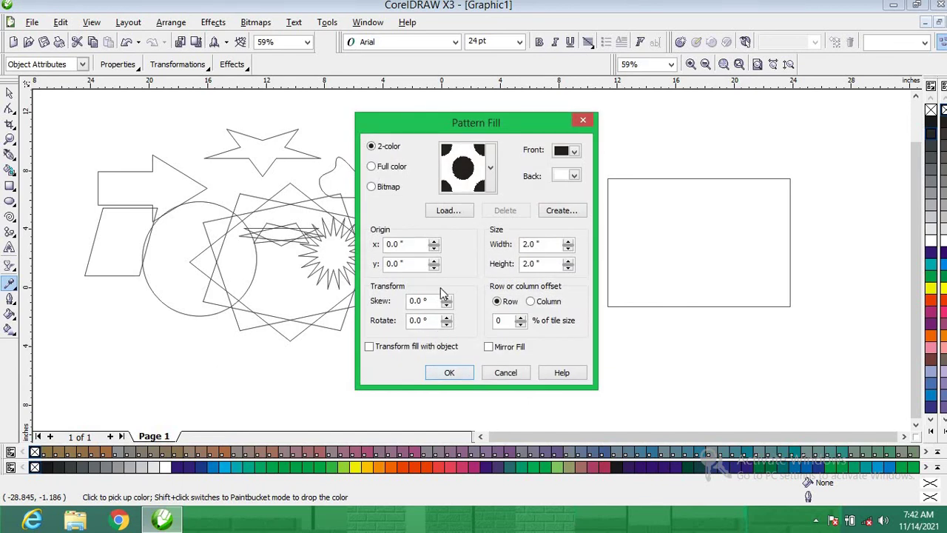
{"action": "left_click", "coordinate": [450, 373]}
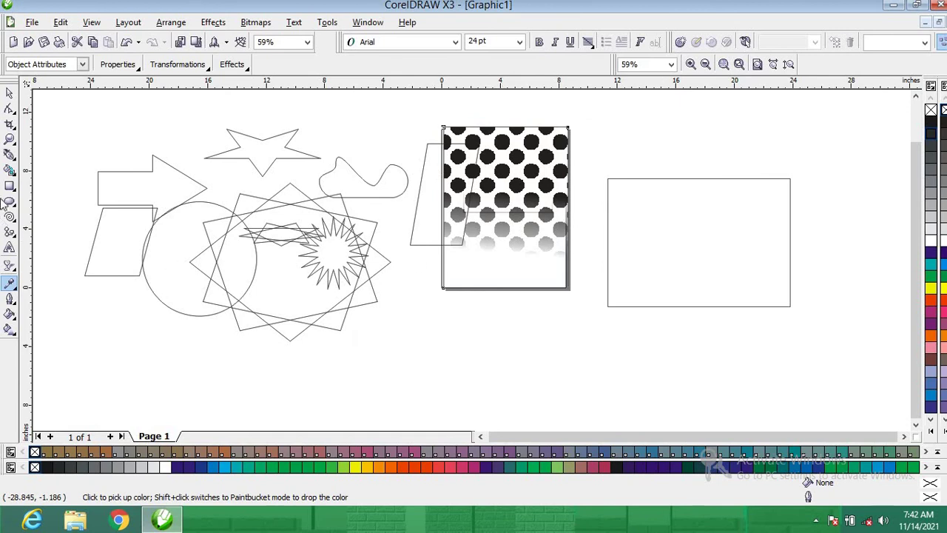
{"action": "left_click", "coordinate": [9, 92]}
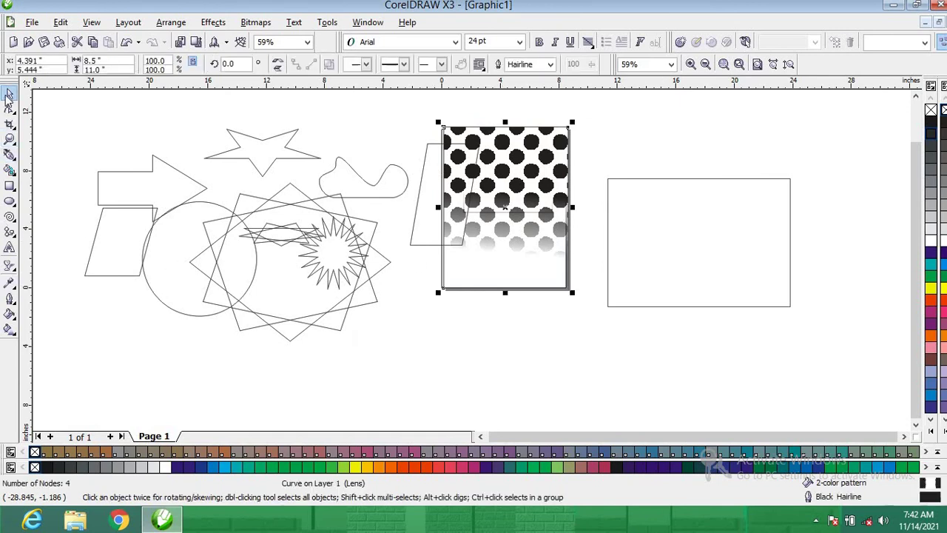
Shift, skew and resize the rectangle's dot pattern interactively to elongated tiles of about 4.70 by 1.79 inches
{"action": "left_click", "coordinate": [9, 331]}
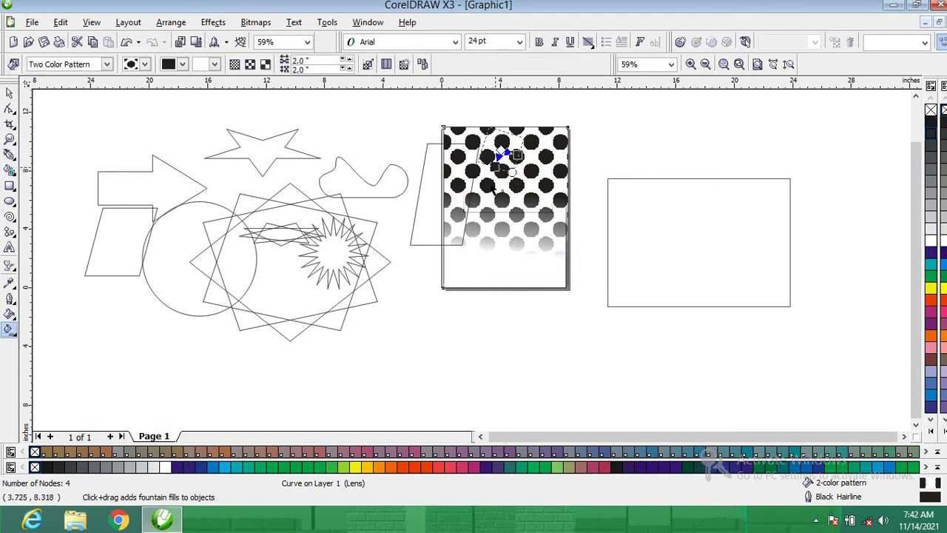
{"action": "left_click_drag", "start_coordinate": [497, 152], "coordinate": [478, 233]}
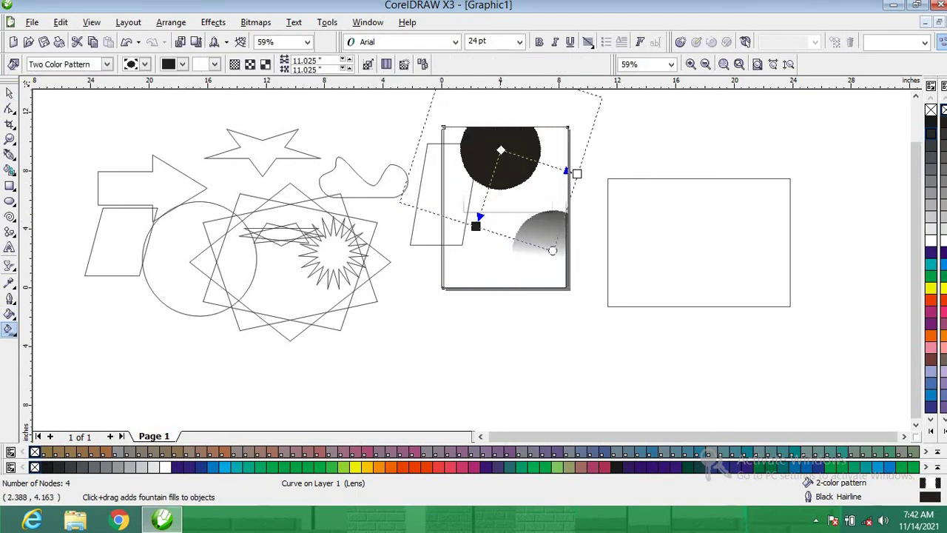
{"action": "left_click_drag", "start_coordinate": [501, 151], "coordinate": [513, 214]}
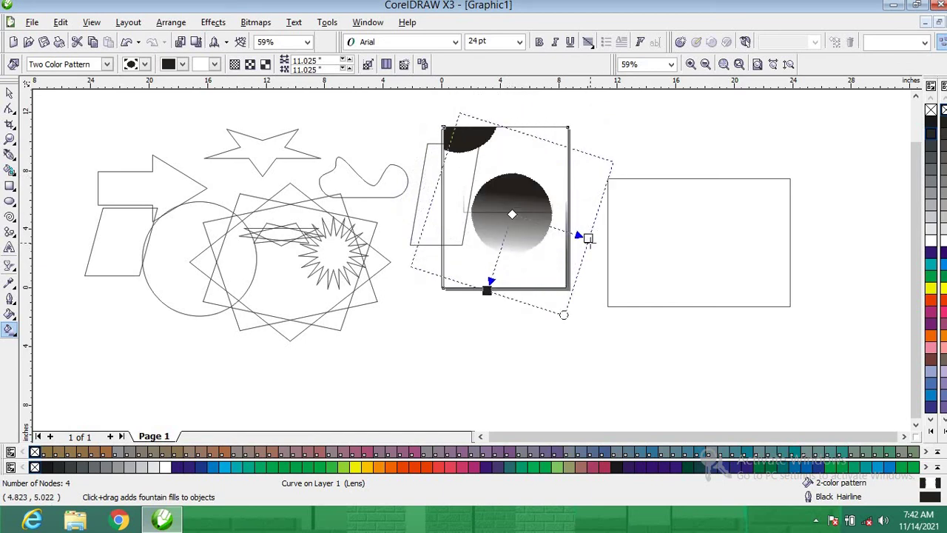
{"action": "left_click_drag", "start_coordinate": [589, 238], "coordinate": [543, 214]}
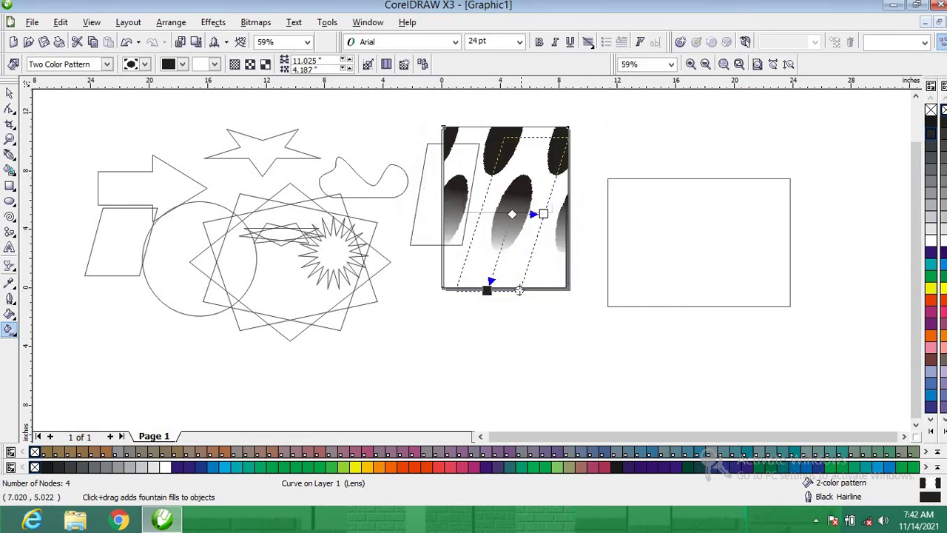
{"action": "left_click_drag", "start_coordinate": [519, 290], "coordinate": [523, 244]}
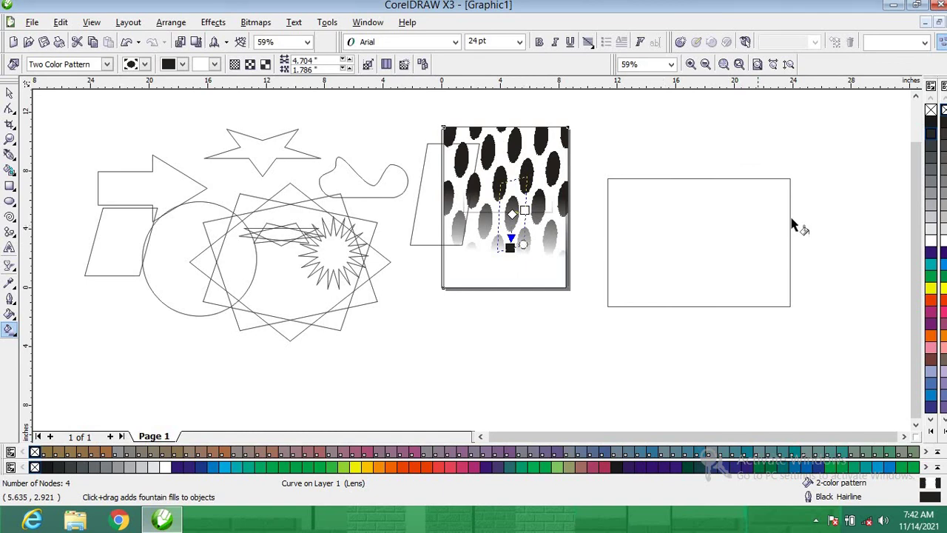
{"action": "left_click", "coordinate": [10, 93]}
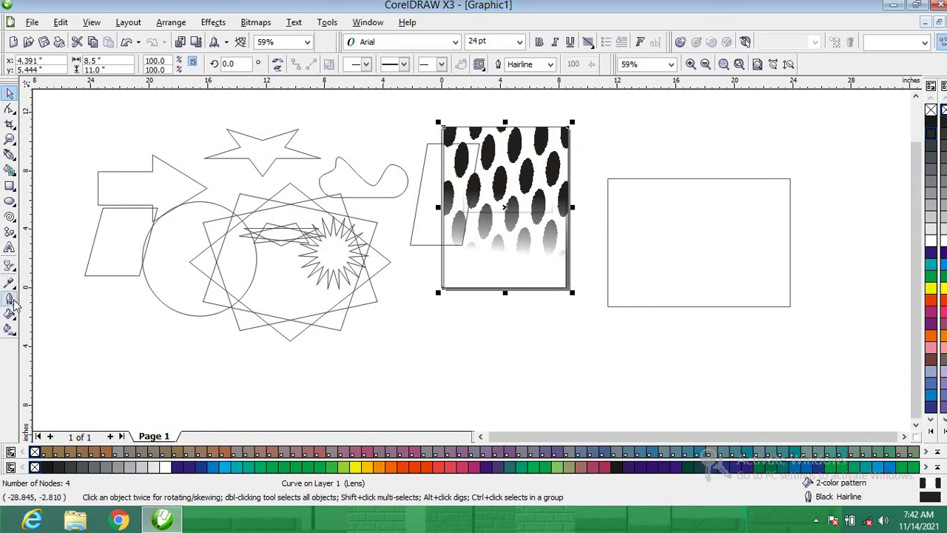
Start an artistic text entry below the page and review the horizontal alignment options and the available fonts
{"action": "left_click", "coordinate": [10, 250]}
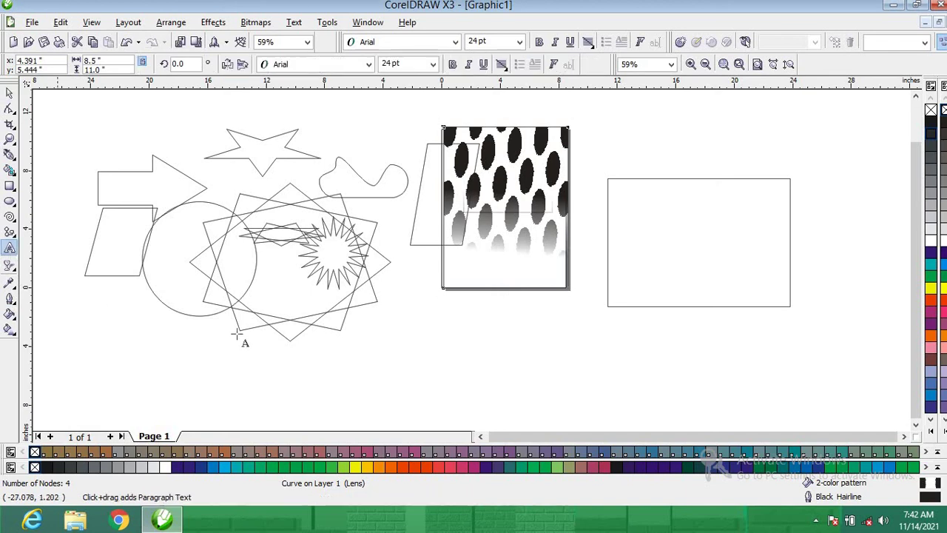
{"action": "left_click", "coordinate": [490, 326]}
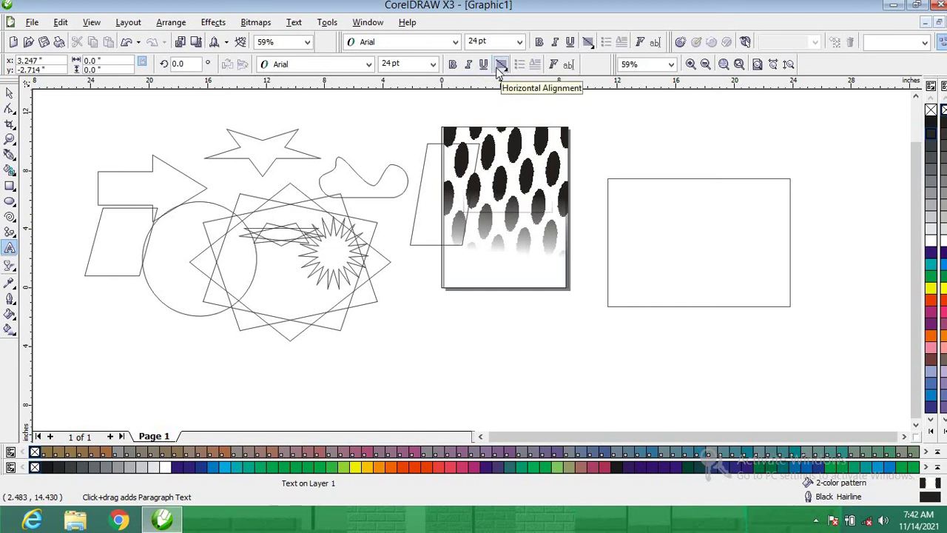
{"action": "left_click", "coordinate": [500, 65]}
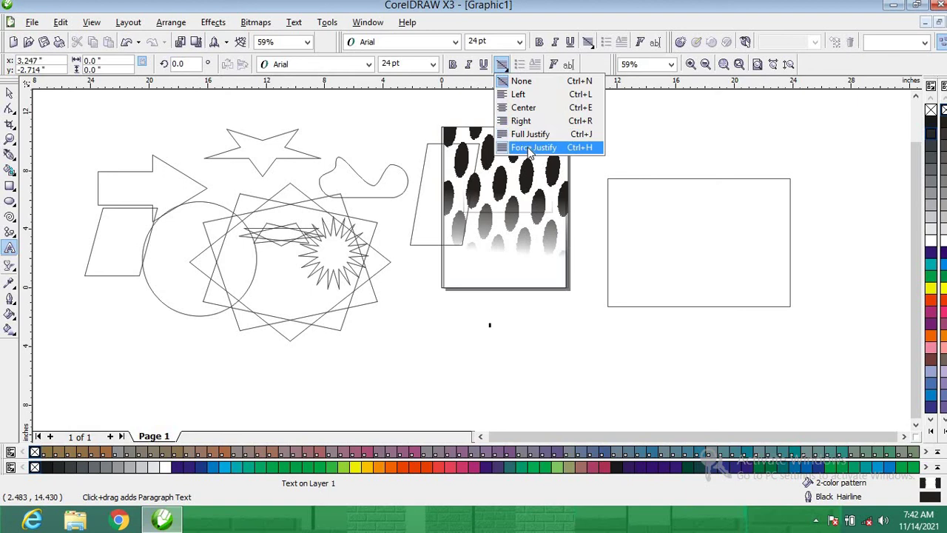
{"action": "left_click", "coordinate": [416, 124]}
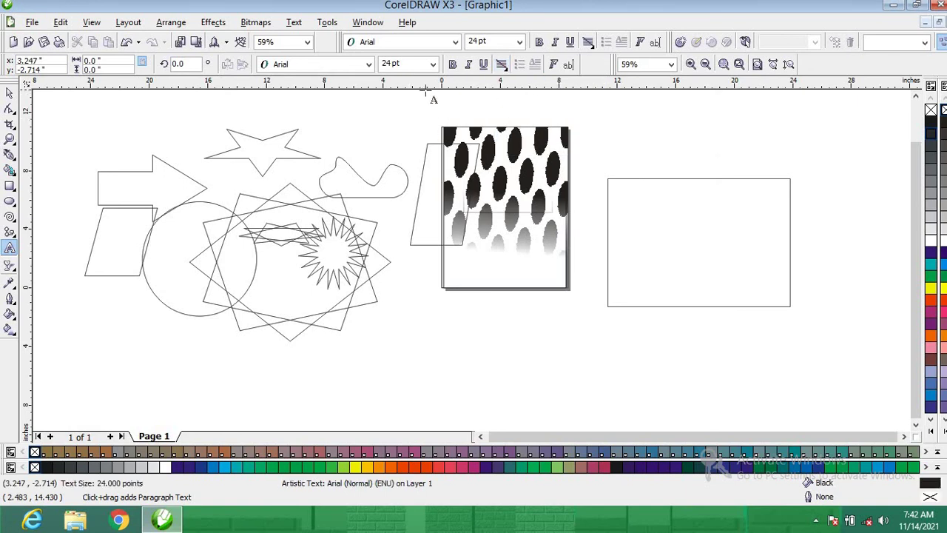
{"action": "left_click", "coordinate": [367, 66]}
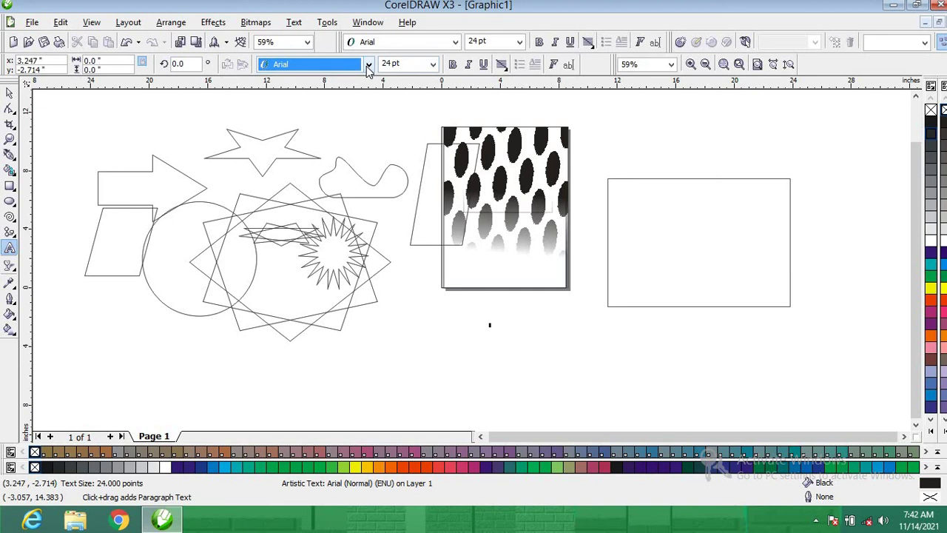
{"action": "left_click", "coordinate": [368, 66]}
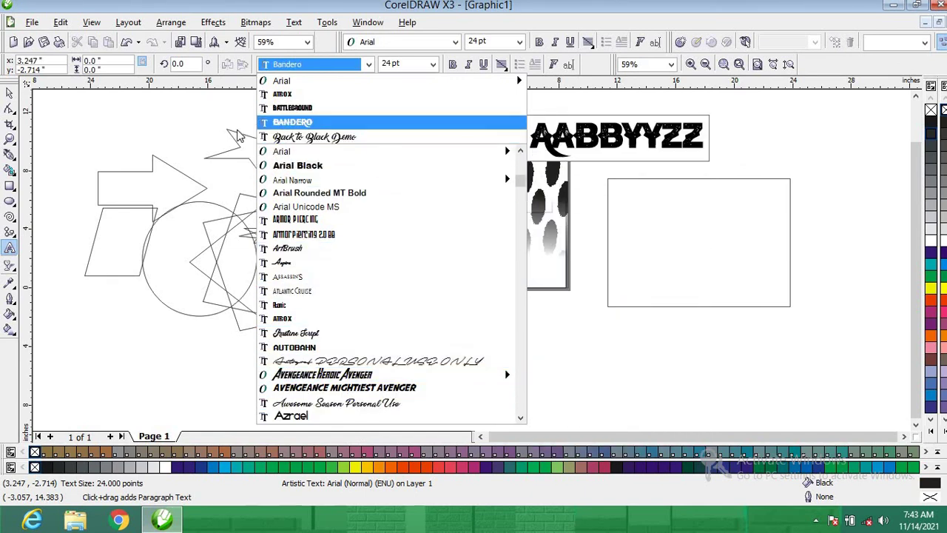
{"action": "key", "text": "Escape"}
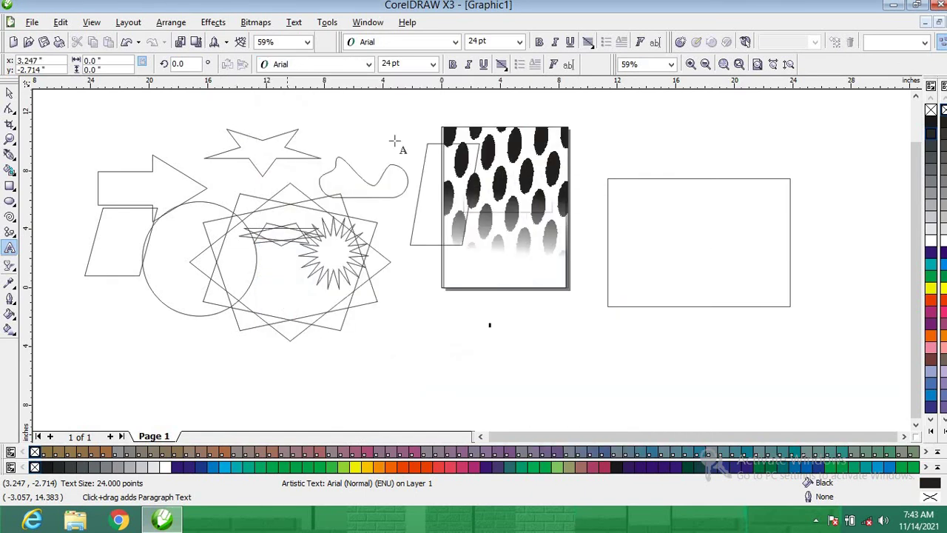
Move the flowchart parallelogram onto the page and back across its left edge, centred at about x -0.335, y 3.829 inches
{"action": "left_click", "coordinate": [11, 92]}
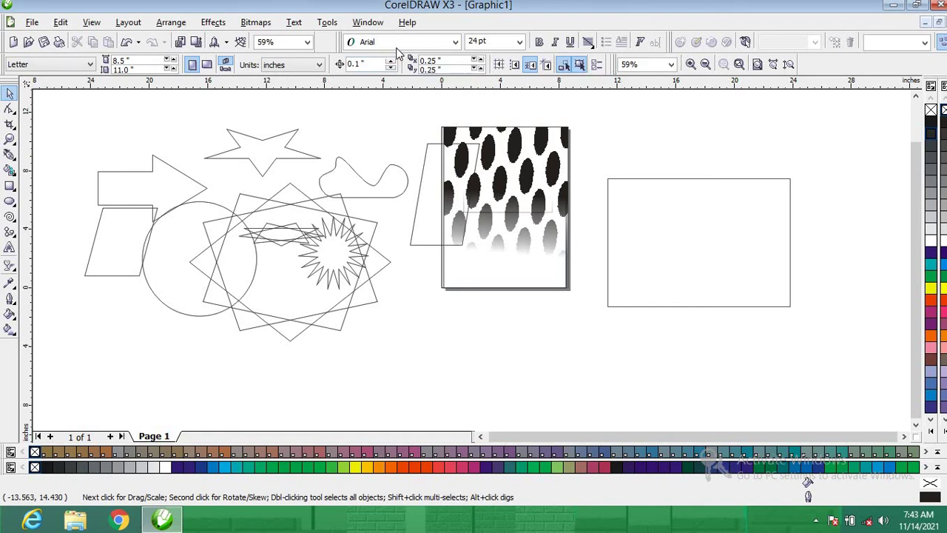
{"action": "left_click", "coordinate": [455, 200]}
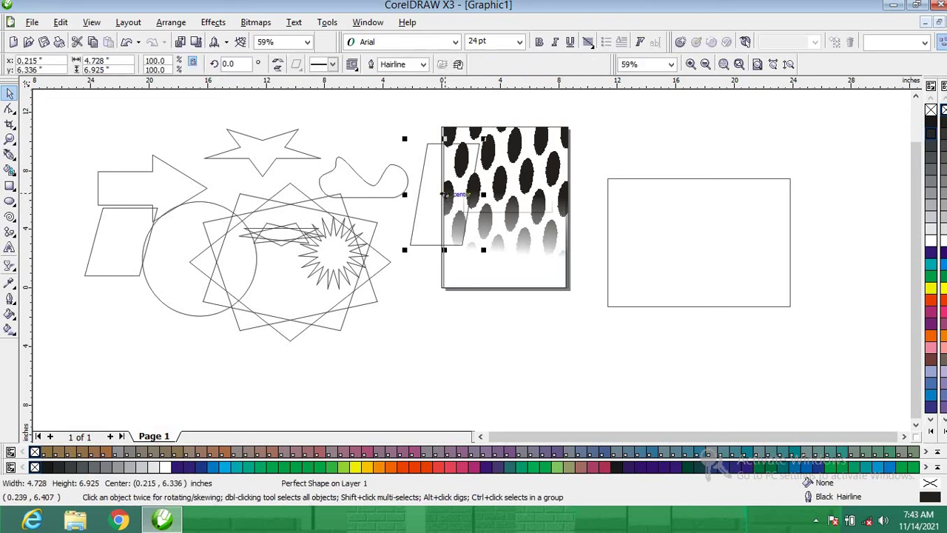
{"action": "left_click_drag", "start_coordinate": [444, 194], "coordinate": [511, 215]}
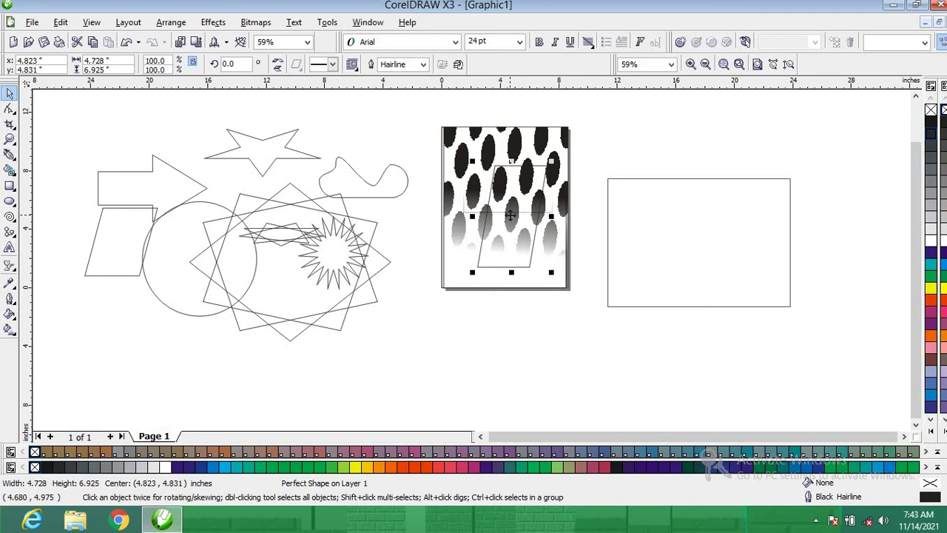
{"action": "left_click_drag", "start_coordinate": [511, 215], "coordinate": [435, 229]}
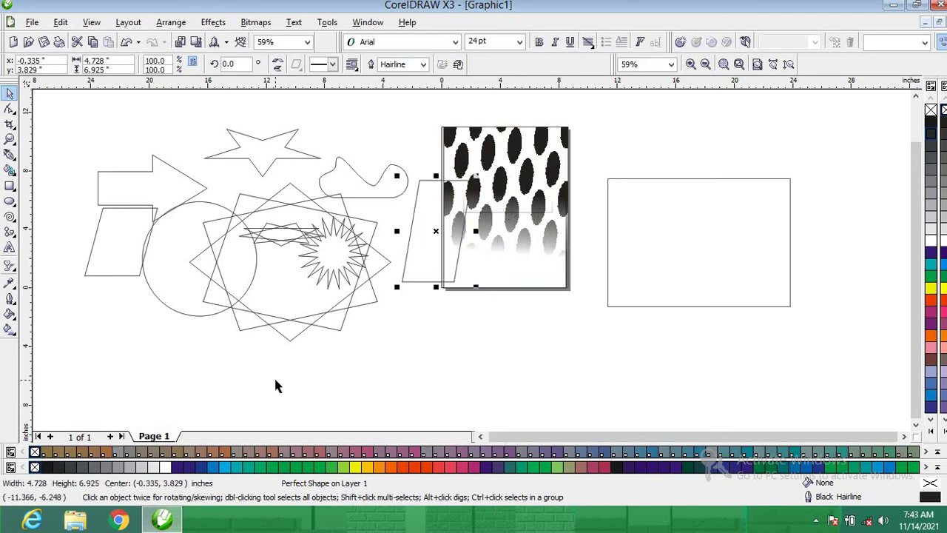